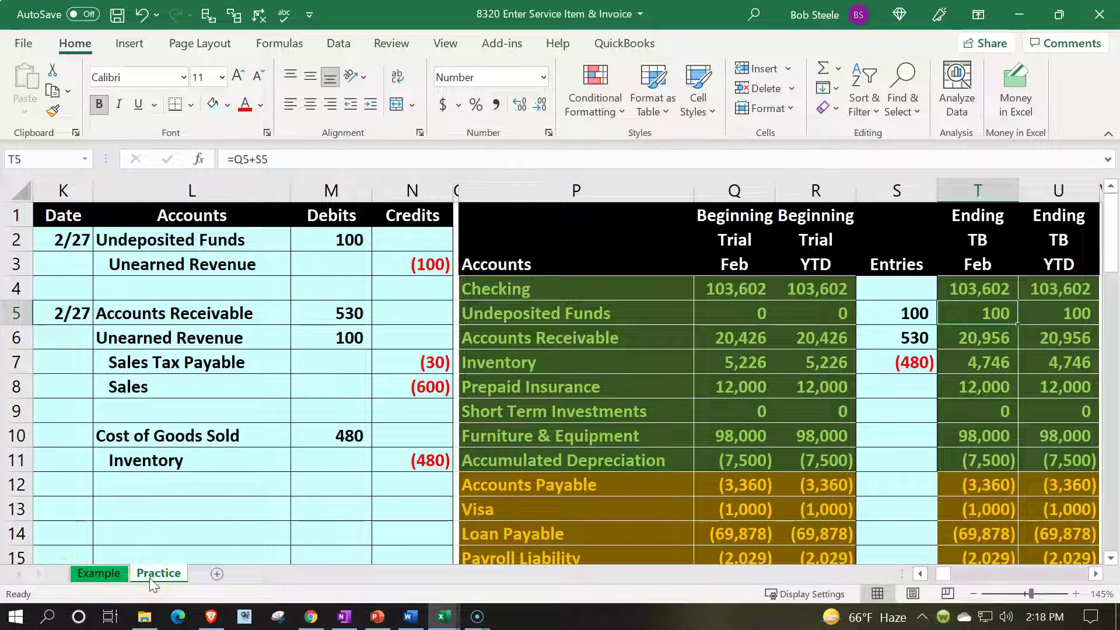
# Step: Switch to the Example sheet to view its 2/27 journal entries and trial balance
pyautogui.click(105, 575)
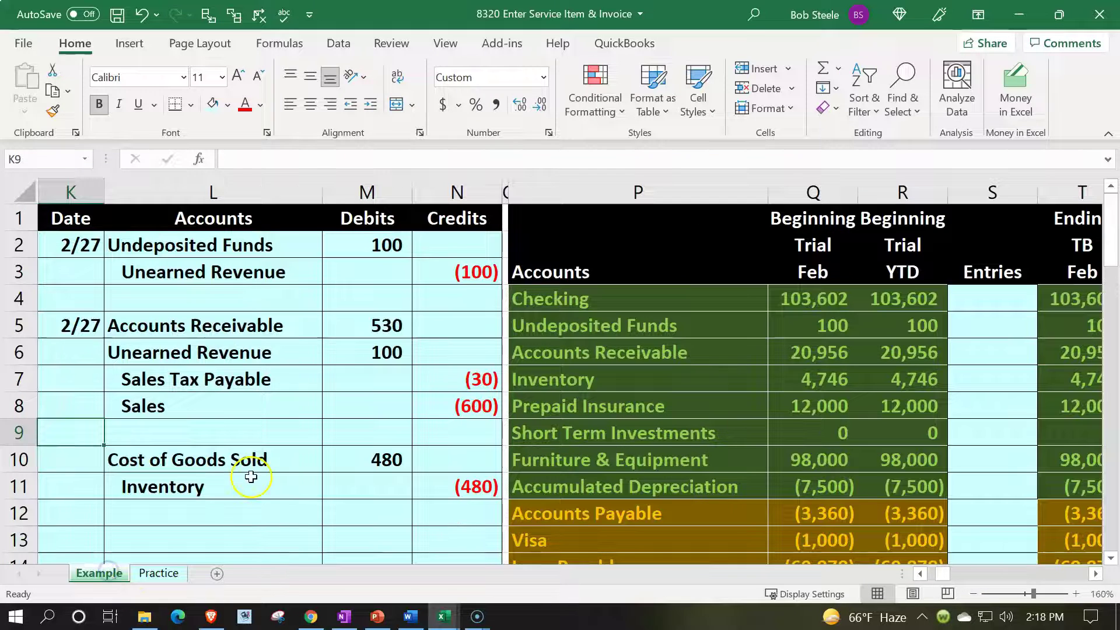
pyautogui.click(251, 475)
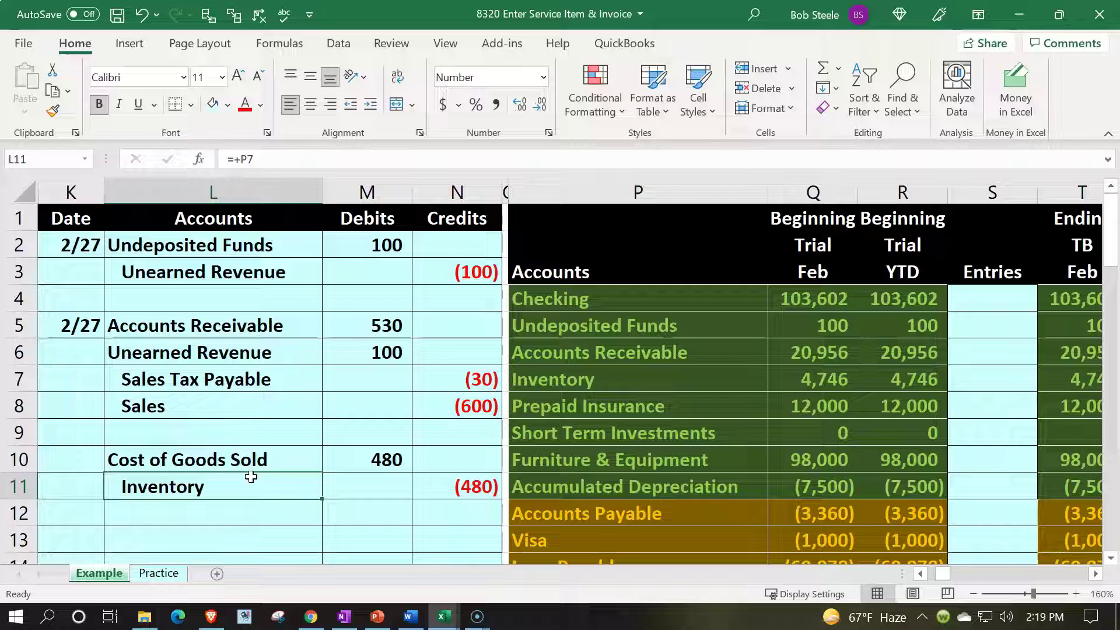
pyautogui.press('Right')
pyautogui.press('Right')
pyautogui.press('Right')
pyautogui.press('Right')
pyautogui.press('Right')
pyautogui.press('Right')
pyautogui.press('Right')
pyautogui.press('Right')
pyautogui.press('Right')
pyautogui.press('Right')
pyautogui.press('Right')
pyautogui.press('Right')
pyautogui.press('Right')
pyautogui.press('Right')
pyautogui.press('Right')
pyautogui.press('Right')
pyautogui.press('Right')
pyautogui.press('Right')
pyautogui.press('Right')
pyautogui.press('Right')
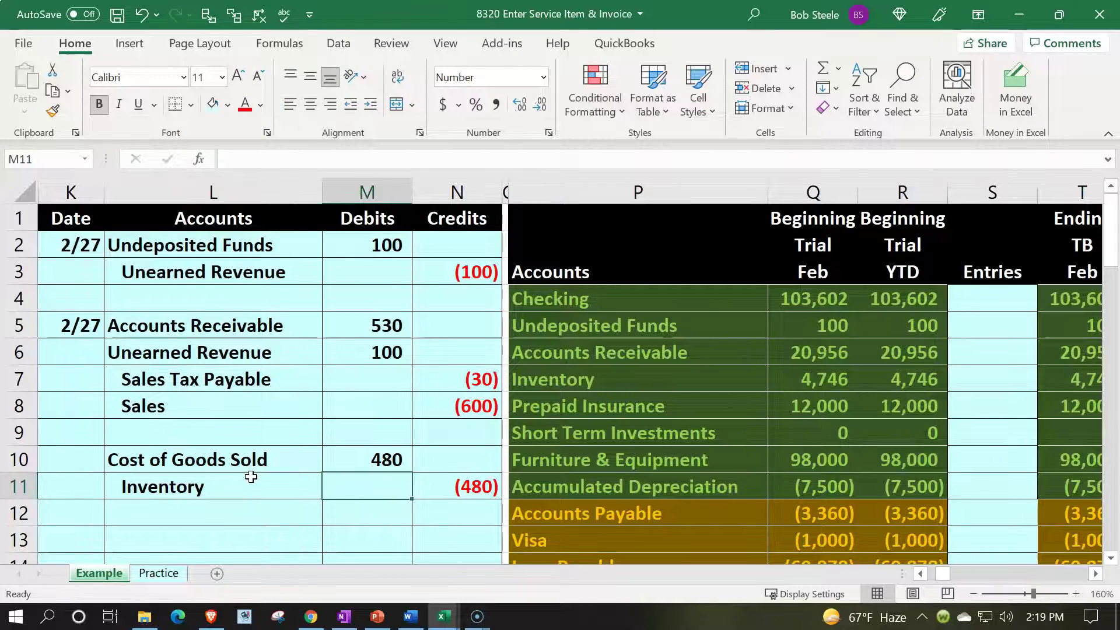
# Step: Move right along row 11 past the general, AR and inventory ledgers to the payroll ledger and Time Sheet
pyautogui.press('Right')
pyautogui.press('Right')
pyautogui.press('Right')
pyautogui.press('Right')
pyautogui.press('Right')
pyautogui.press('Right')
pyautogui.press('Right')
pyautogui.press('Right')
pyautogui.press('Right')
pyautogui.press('Right')
pyautogui.press('Right')
pyautogui.press('Right')
pyautogui.press('Right')
pyautogui.press('Right')
pyautogui.press('Right')
pyautogui.press('Right')
pyautogui.press('Right')
pyautogui.press('Right')
pyautogui.press('Right')
pyautogui.press('Right')
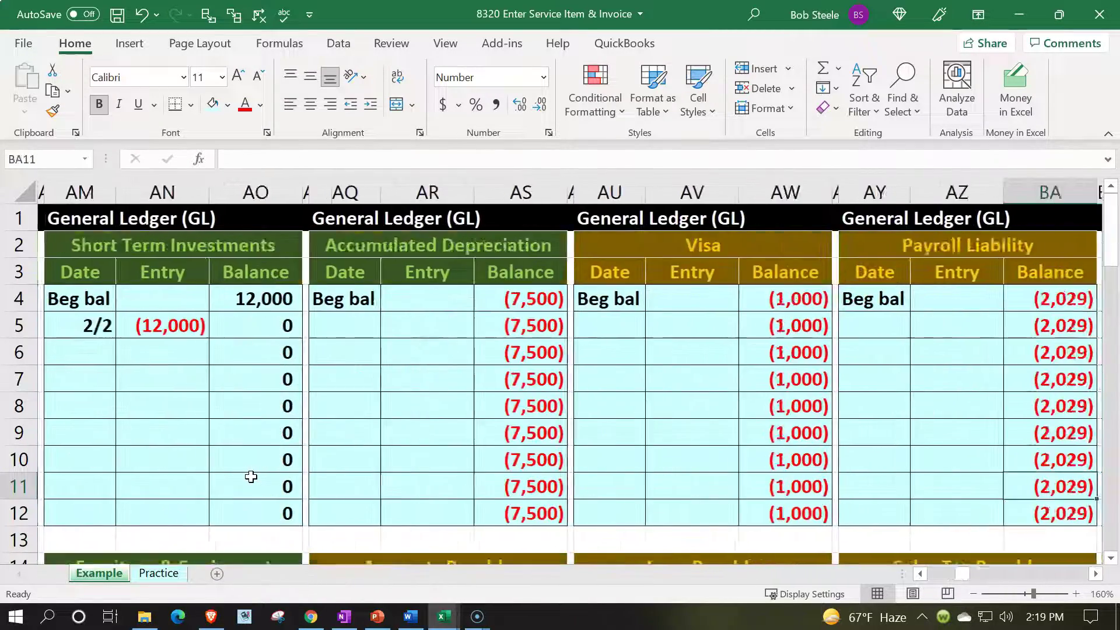
pyautogui.press('Right')
pyautogui.press('Right')
pyautogui.press('Right')
pyautogui.press('Right')
pyautogui.press('Right')
pyautogui.press('Right')
pyautogui.press('Right')
pyautogui.press('Right')
pyautogui.press('Right')
pyautogui.press('Right')
pyautogui.press('Right')
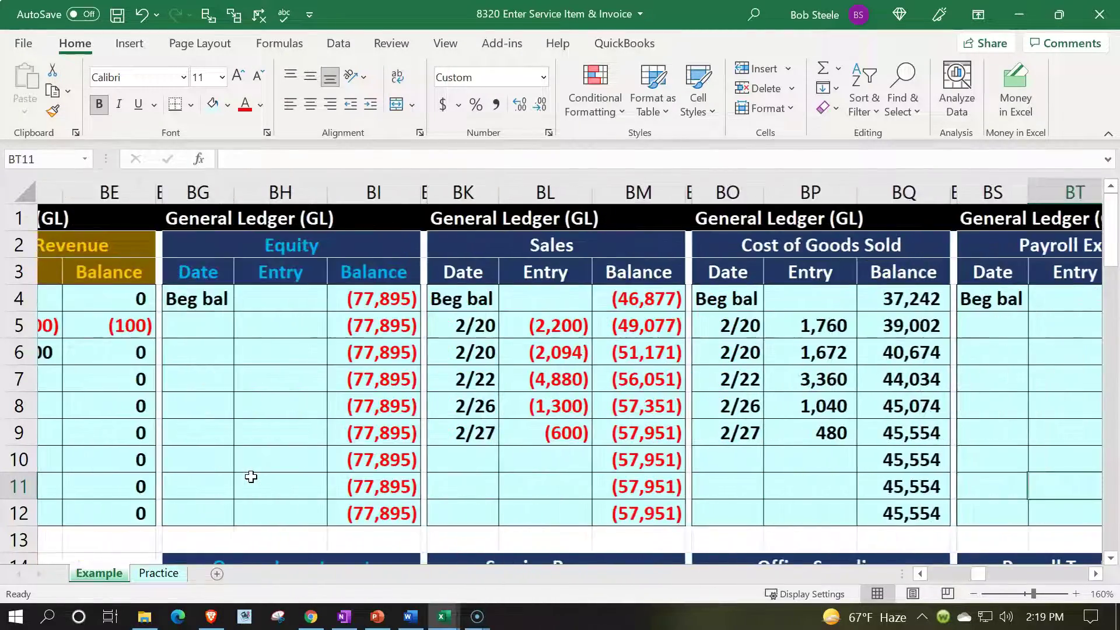
pyautogui.press('Right')
pyautogui.press('Right')
pyautogui.press('Right')
pyautogui.press('Right')
pyautogui.press('Right')
pyautogui.press('Right')
pyautogui.press('Right')
pyautogui.press('Right')
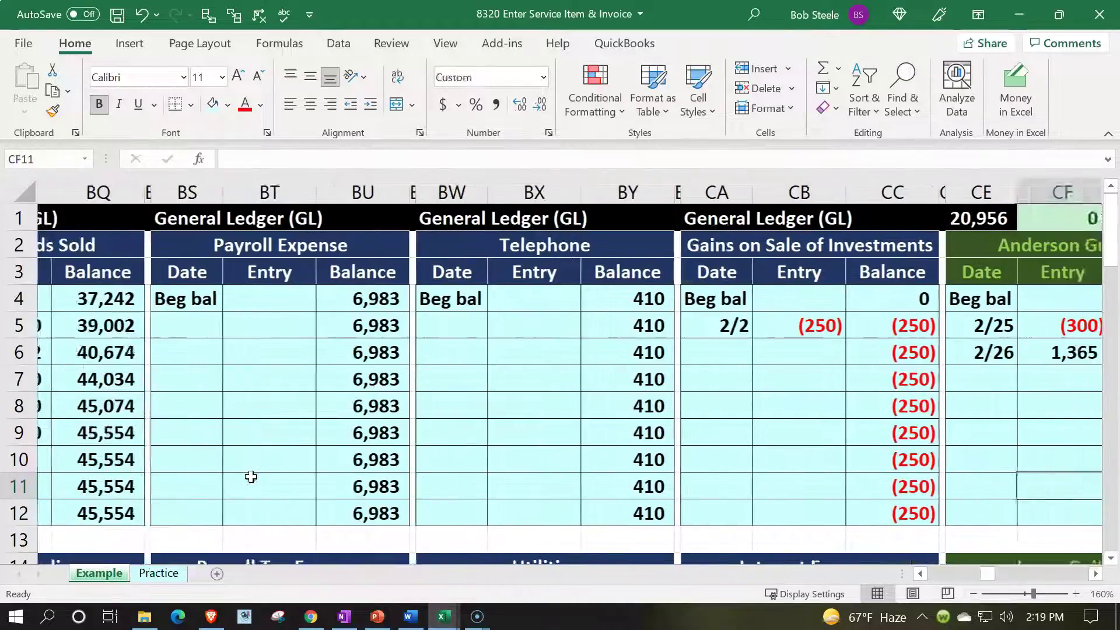
pyautogui.press('Right')
pyautogui.press('Right')
pyautogui.press('Right')
pyautogui.press('Right')
pyautogui.press('Right')
pyautogui.press('Right')
pyautogui.press('Right')
pyautogui.press('Right')
pyautogui.press('Right')
pyautogui.press('Right')
pyautogui.press('Right')
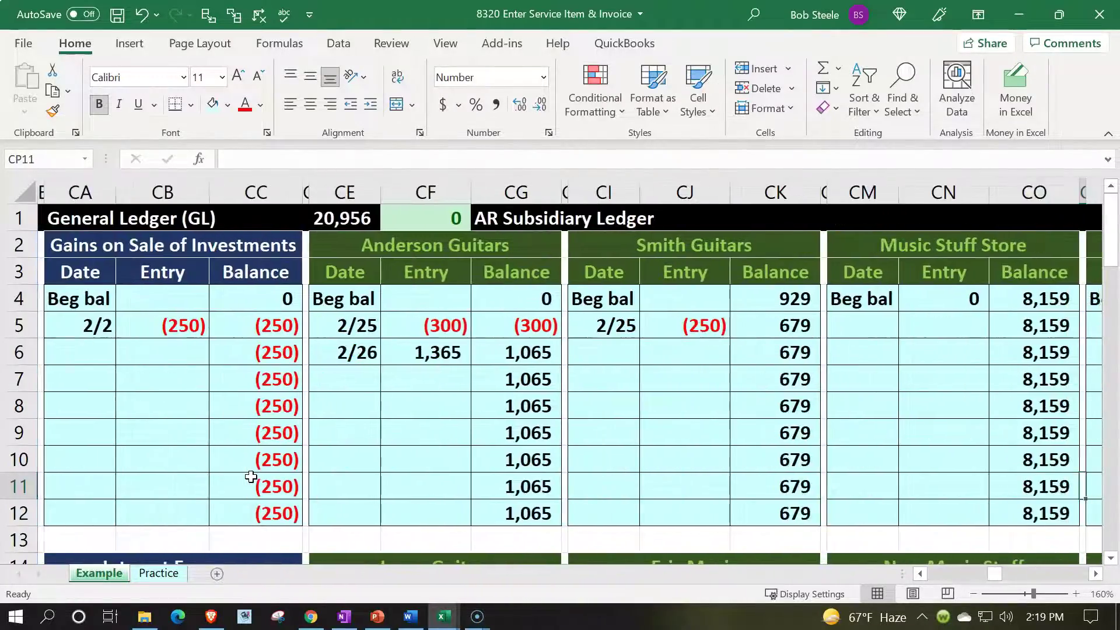
pyautogui.press('Right')
pyautogui.press('Right')
pyautogui.press('Right')
pyautogui.press('Right')
pyautogui.press('Right')
pyautogui.press('Right')
pyautogui.press('Right')
pyautogui.press('Right')
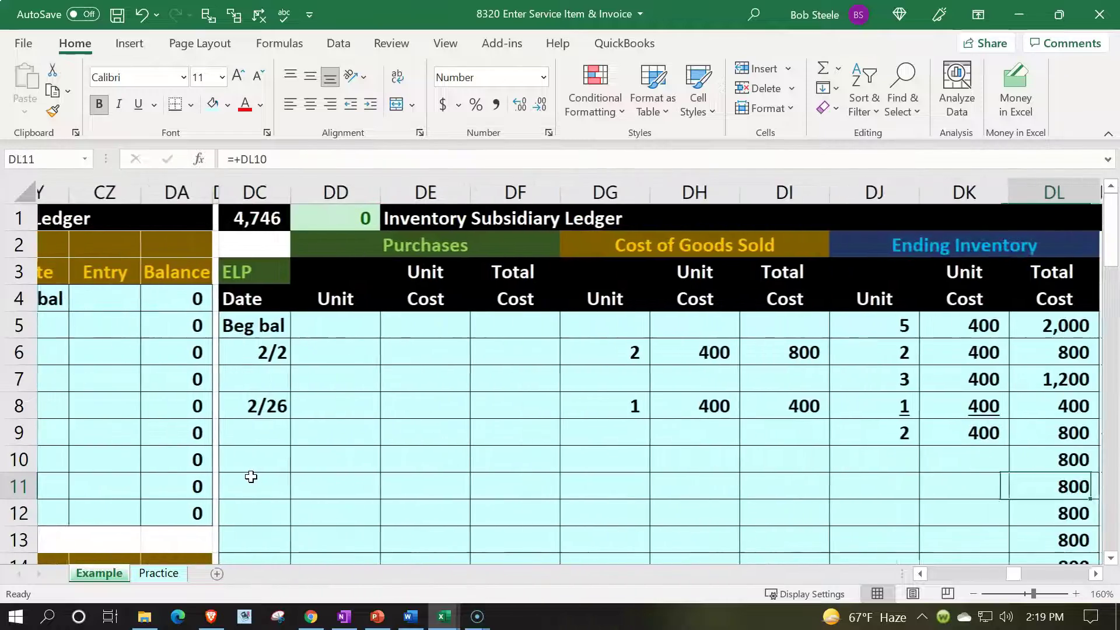
pyautogui.press('Right')
pyautogui.press('Right')
pyautogui.press('Right')
pyautogui.press('Right')
pyautogui.press('Right')
pyautogui.press('Right')
pyautogui.press('Right')
pyautogui.press('Right')
pyautogui.press('Right')
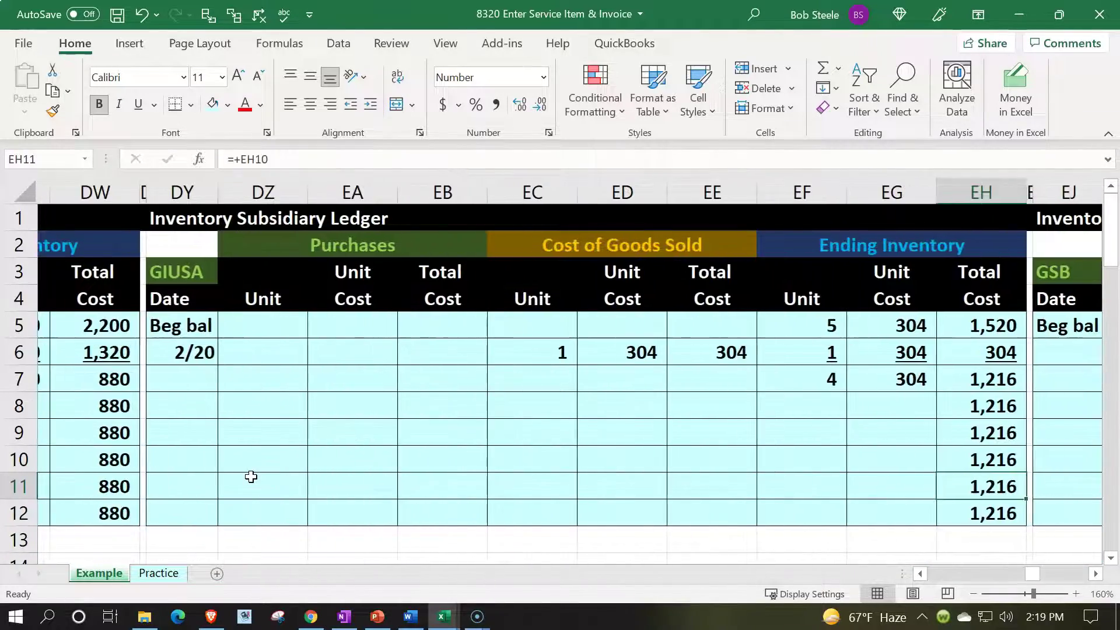
pyautogui.press('Right')
pyautogui.press('Right')
pyautogui.press('Right')
pyautogui.press('Right')
pyautogui.press('Right')
pyautogui.press('Right')
pyautogui.press('Right')
pyautogui.press('Right')
pyautogui.press('Right')
pyautogui.press('Right')
pyautogui.press('Right')
pyautogui.press('Right')
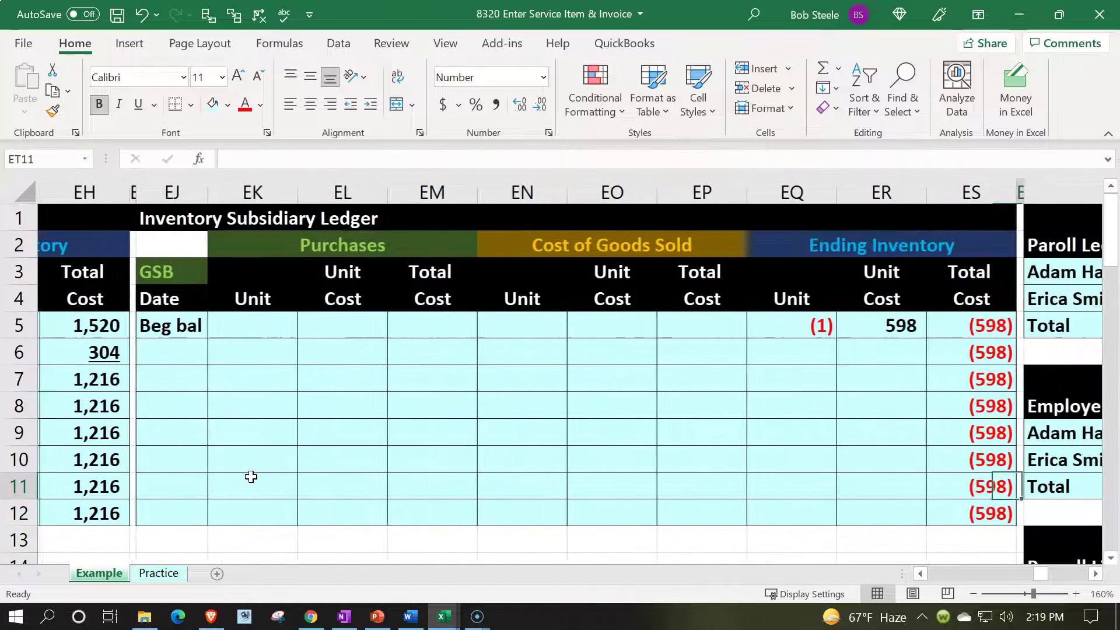
pyautogui.press('Right')
pyautogui.press('Right')
pyautogui.press('Right')
pyautogui.press('Right')
pyautogui.press('Right')
pyautogui.press('Right')
pyautogui.press('Right')
pyautogui.press('Right')
pyautogui.press('Right')
pyautogui.press('Right')
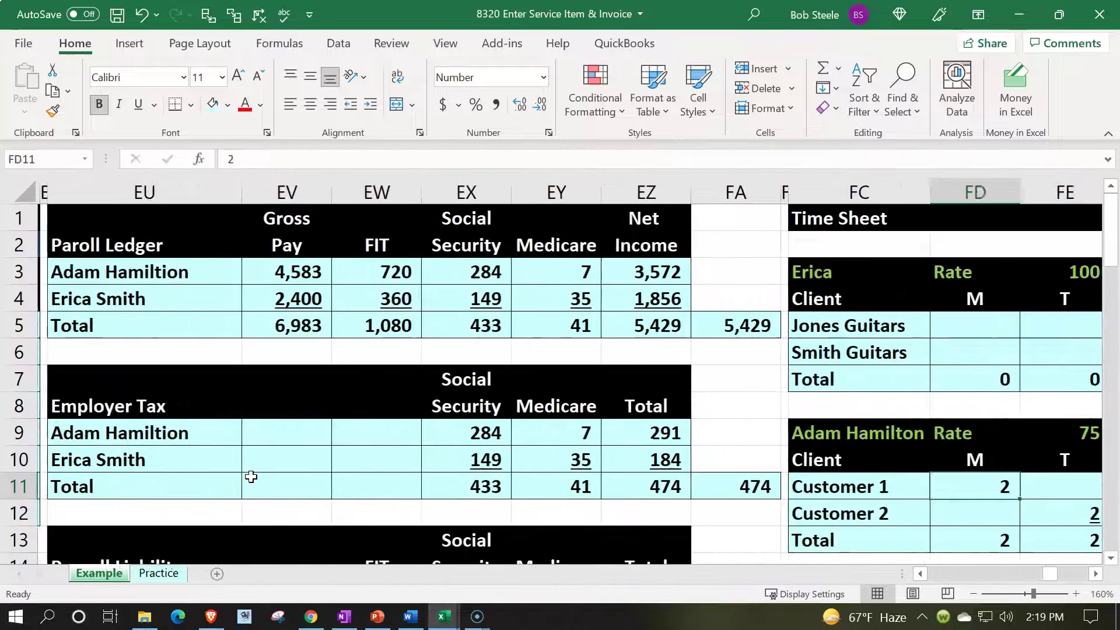
pyautogui.press('Right')
pyautogui.press('Right')
pyautogui.press('Right')
pyautogui.press('Right')
pyautogui.press('Right')
pyautogui.press('Right')
pyautogui.press('Right')
pyautogui.press('Right')
pyautogui.press('Right')
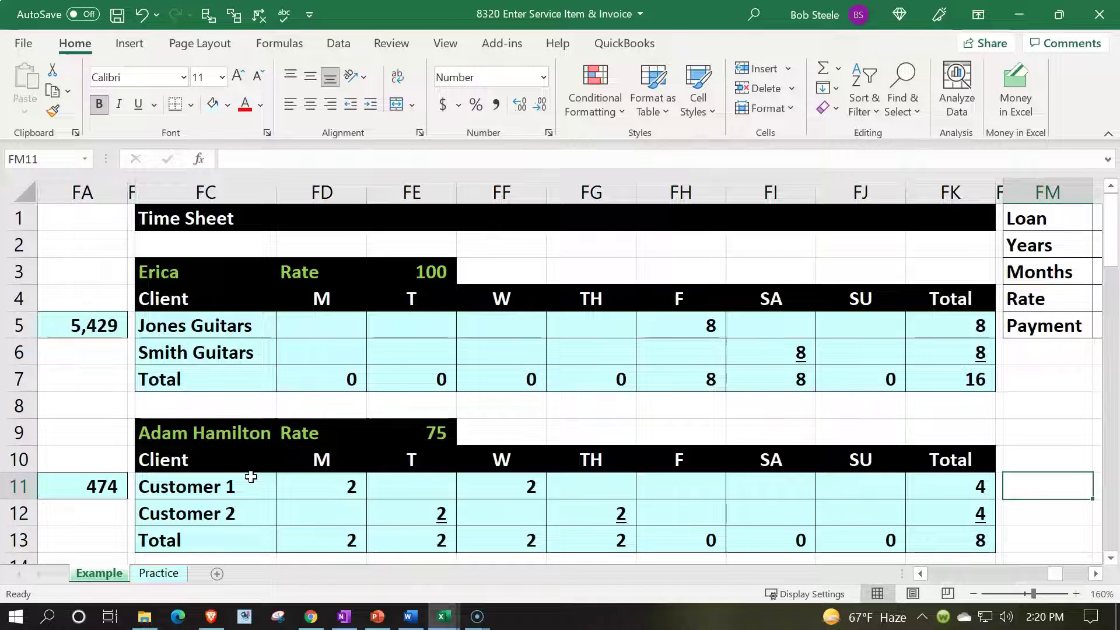
pyautogui.click(313, 506)
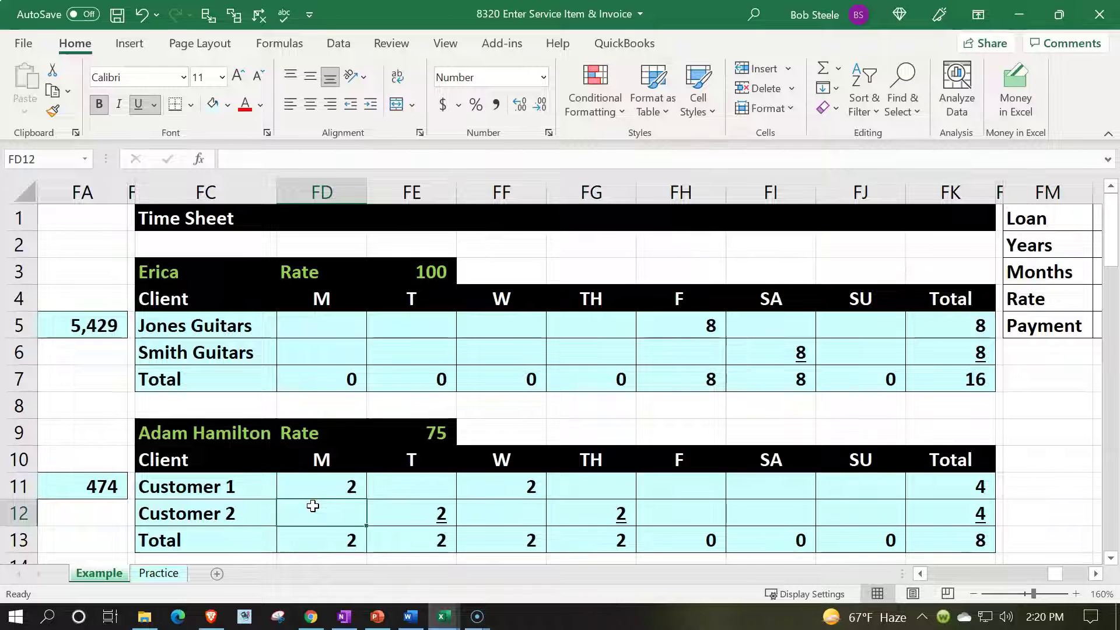
pyautogui.scroll(-1, 192, 295)
pyautogui.scroll(1, 189, 279)
pyautogui.moveTo(189, 279)
pyautogui.mouseDown()
pyautogui.moveTo(435, 285)
pyautogui.moveTo(901, 345)
pyautogui.moveTo(952, 373)
pyautogui.mouseUp()
pyautogui.scroll(-1, 947, 378)
pyautogui.scroll(-1, 945, 378)
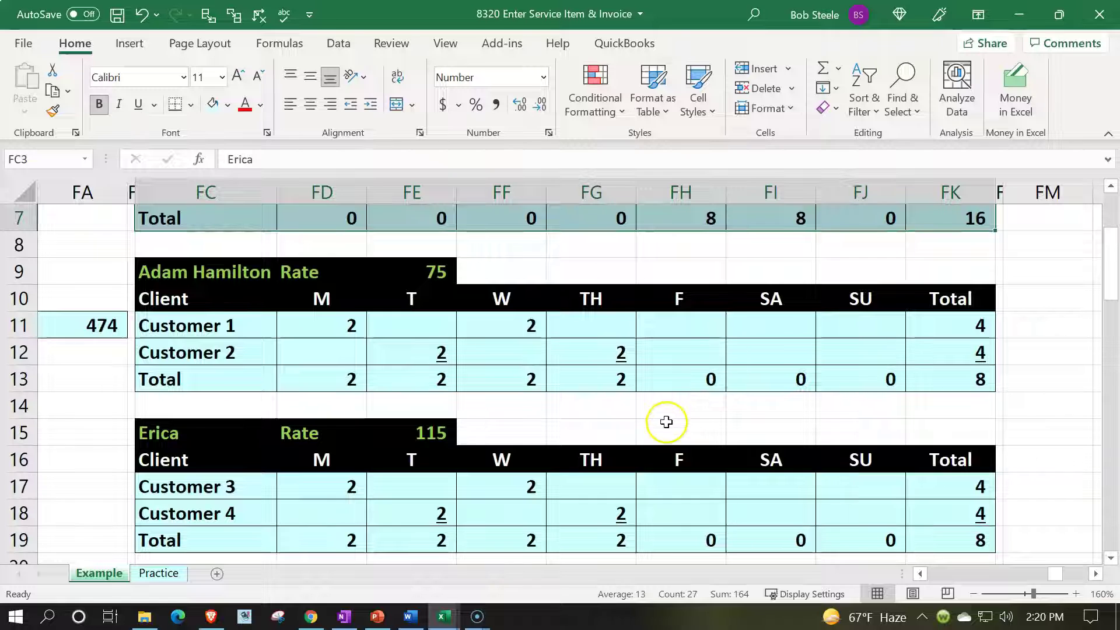
pyautogui.click(257, 273)
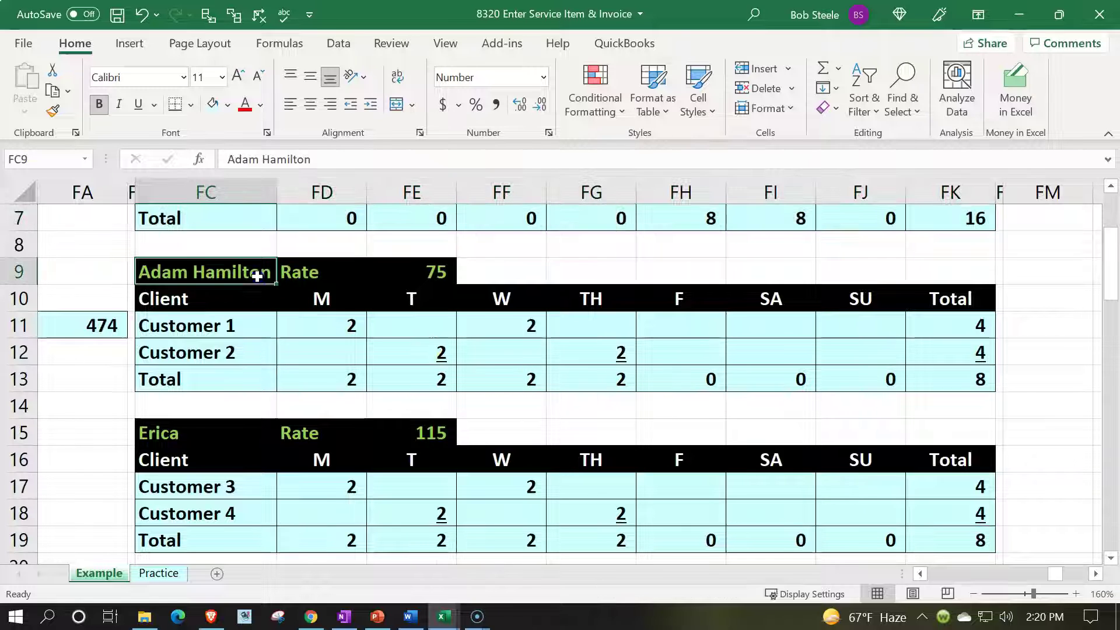
pyautogui.click(242, 434)
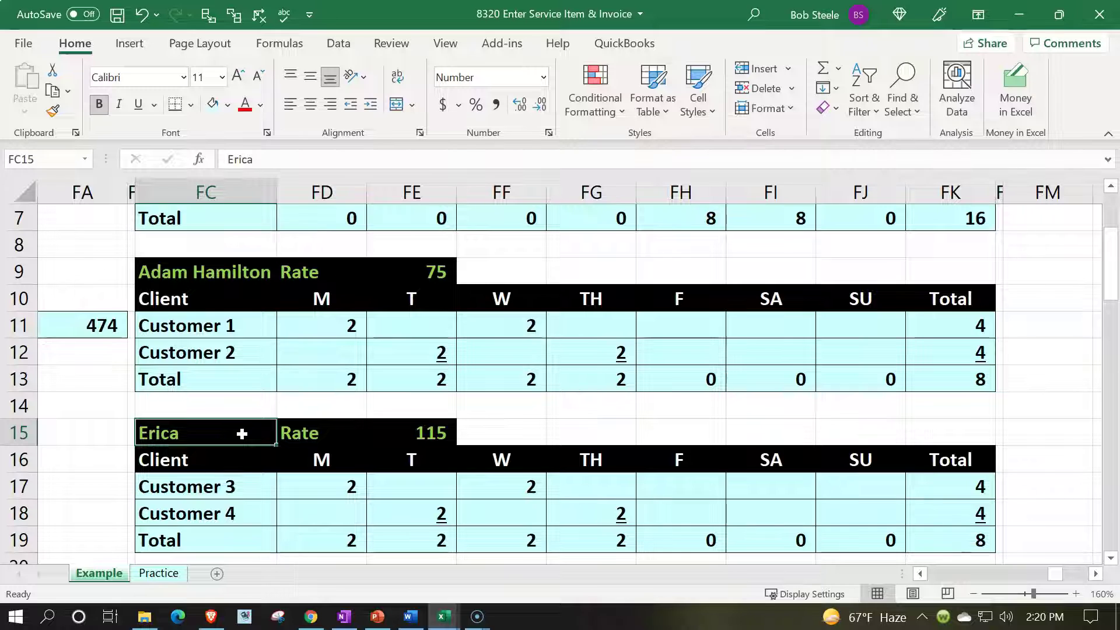
pyautogui.click(437, 271)
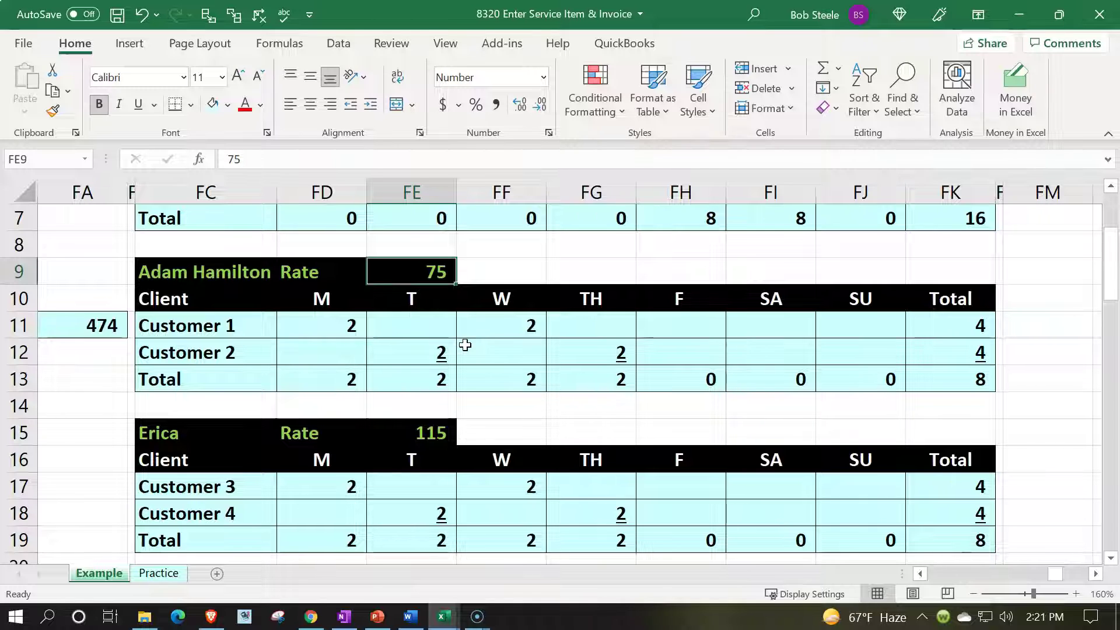
pyautogui.moveTo(235, 328); pyautogui.dragTo(235, 364)
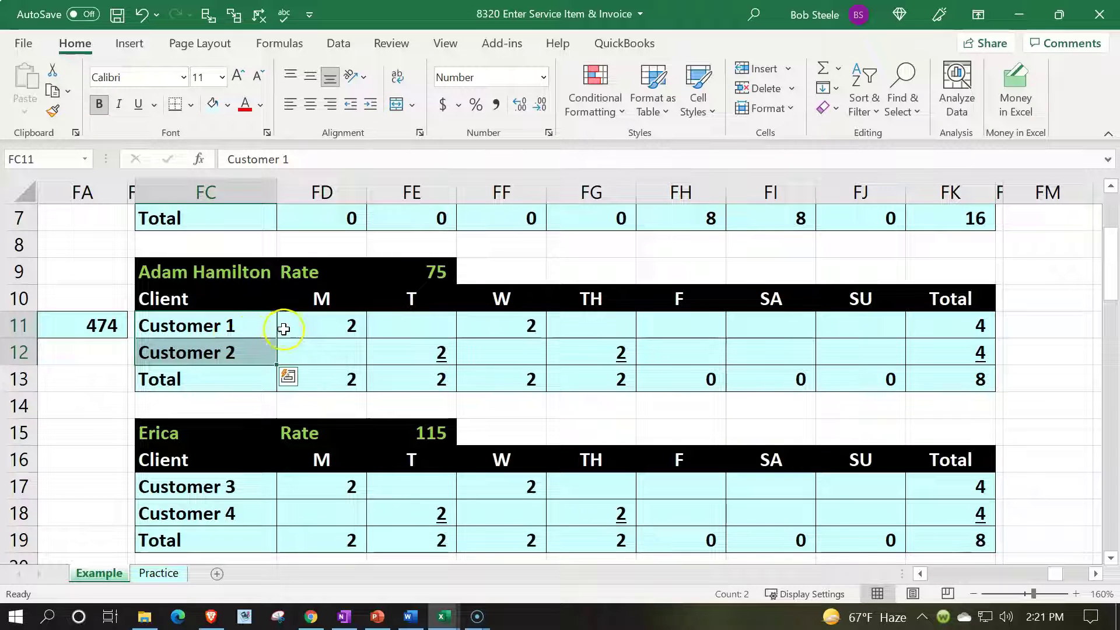
pyautogui.click(320, 327)
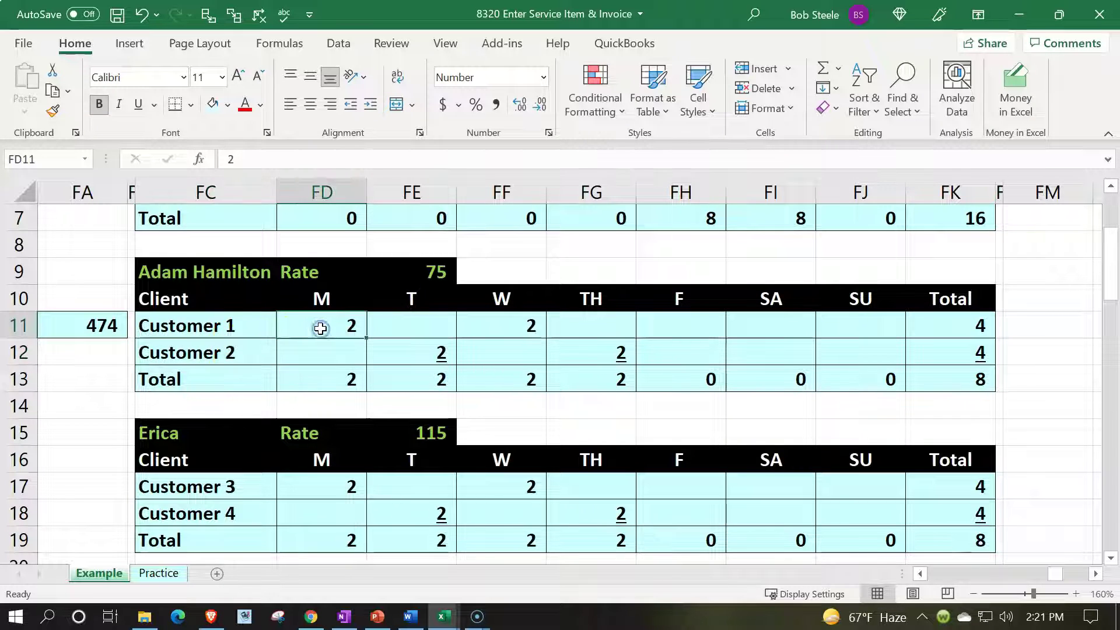
pyautogui.click(527, 328)
pyautogui.click(405, 363)
pyautogui.click(570, 352)
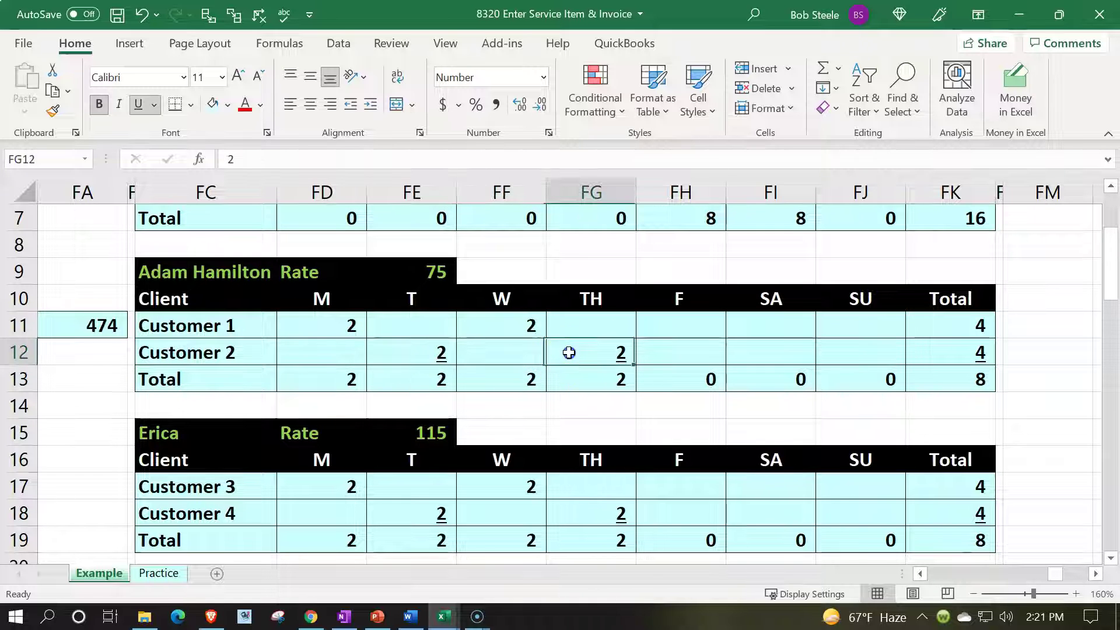
pyautogui.scroll(-1, 570, 353)
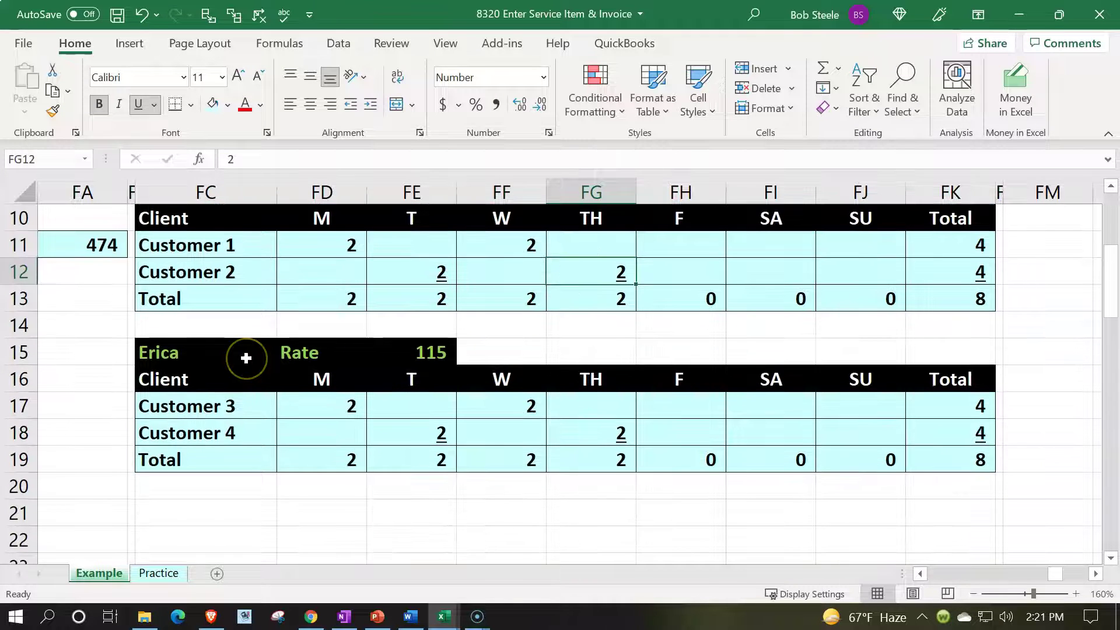
pyautogui.click(245, 405)
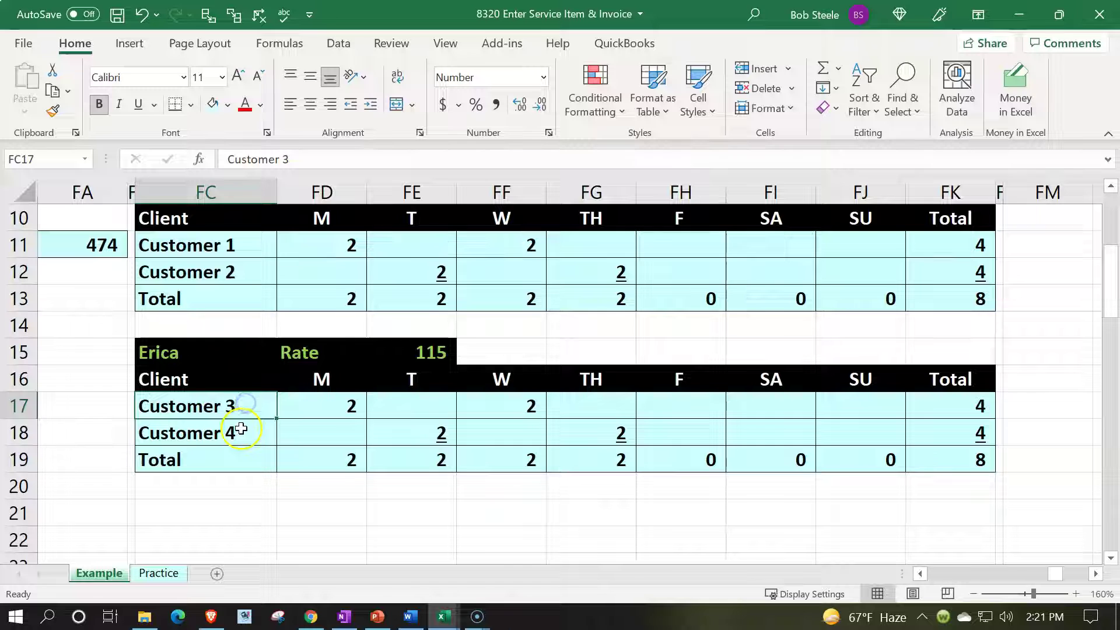
pyautogui.click(241, 430)
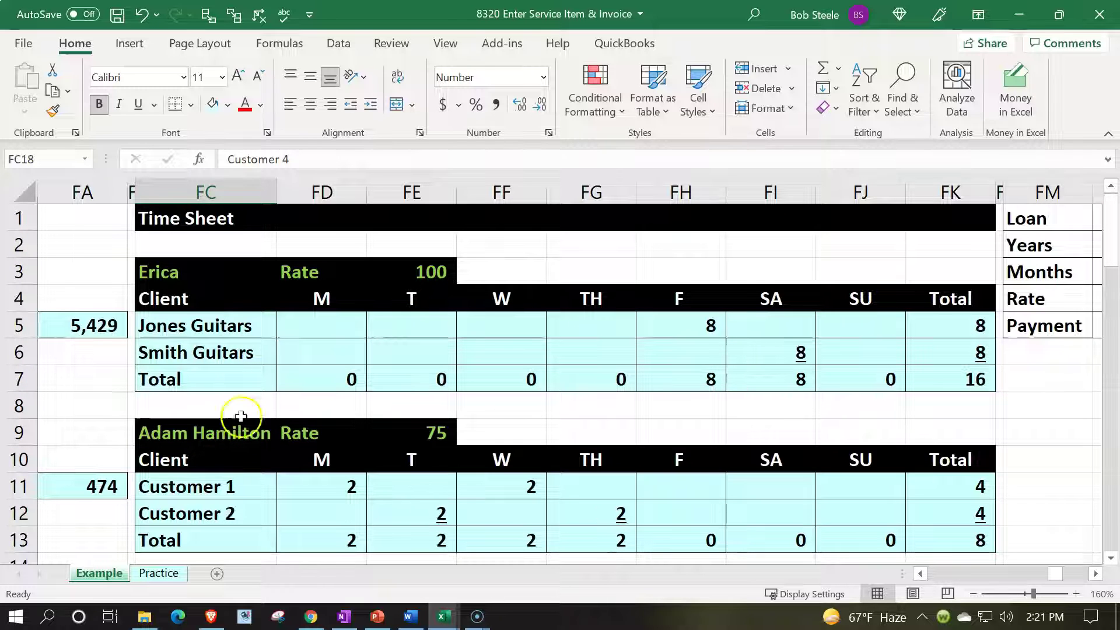
pyautogui.click(231, 276)
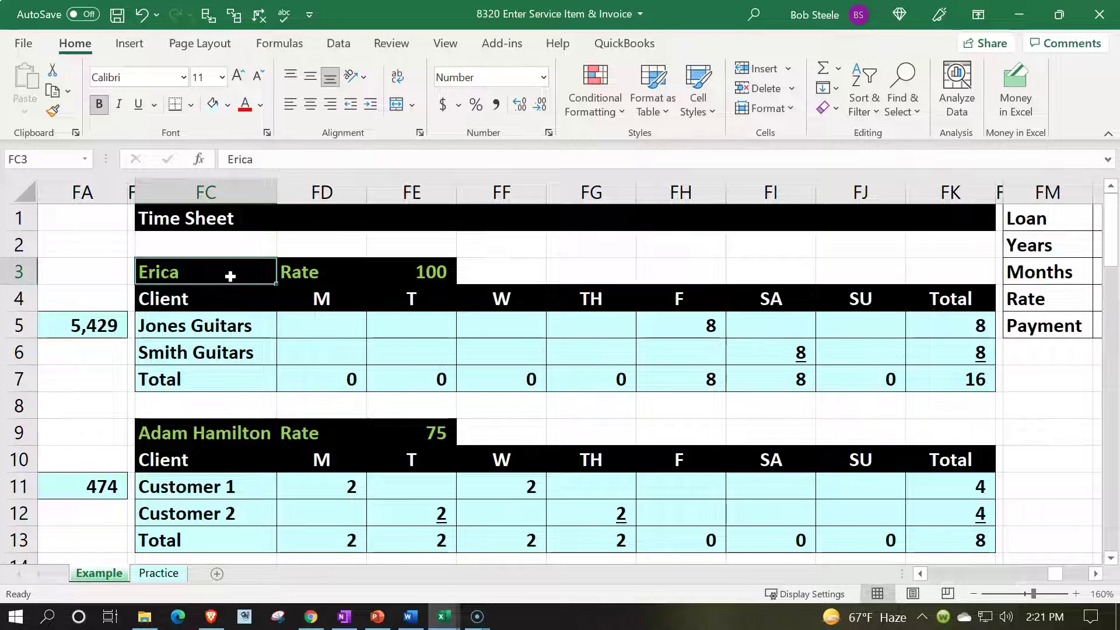
pyautogui.click(159, 573)
# Step: From row 6 of the Practice journal, move right past the ledgers to the Time Sheet area
pyautogui.click(214, 418)
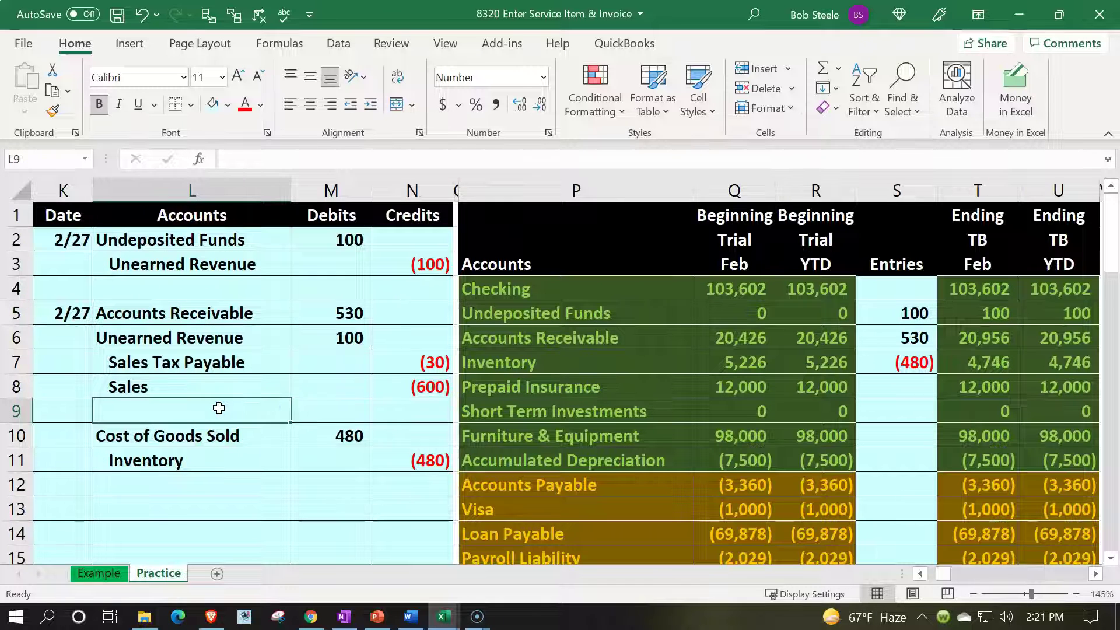
pyautogui.press('Up')
pyautogui.press('Up')
pyautogui.press('Up')
pyautogui.press('Right')
pyautogui.press('Right')
pyautogui.press('Right')
pyautogui.press('Right')
pyautogui.press('Right')
pyautogui.press('Right')
pyautogui.press('Right')
pyautogui.press('Right')
pyautogui.press('Right')
pyautogui.press('Right')
pyautogui.press('Right')
pyautogui.press('Right')
pyautogui.press('Right')
pyautogui.press('Right')
pyautogui.press('Right')
pyautogui.press('Right')
pyautogui.press('Right')
pyautogui.press('Right')
pyautogui.press('Right')
pyautogui.press('Right')
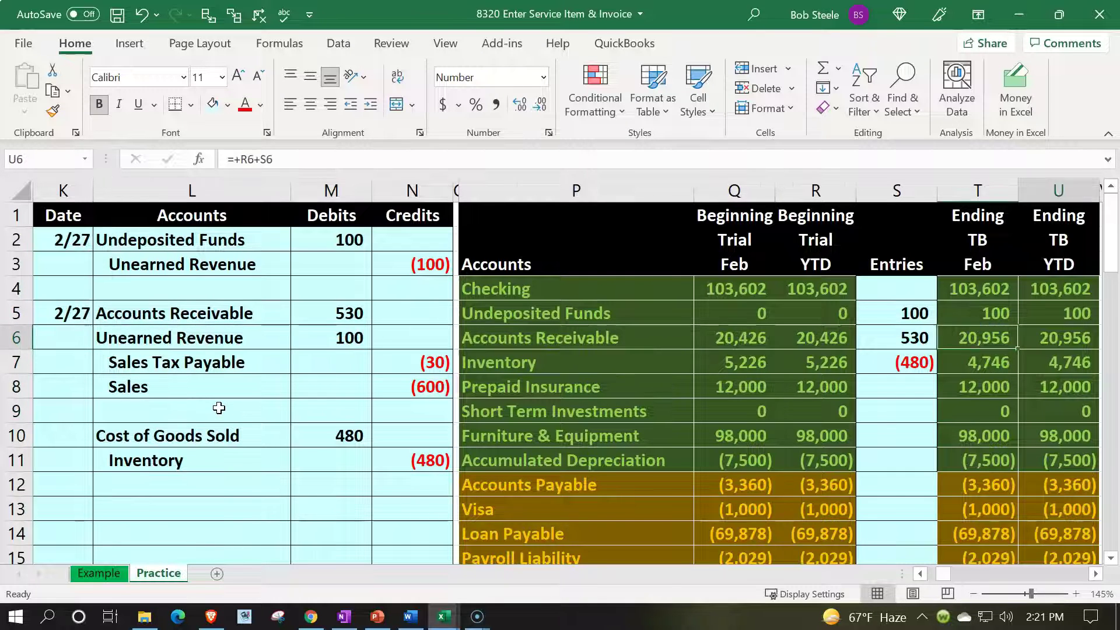
pyautogui.press('Right')
pyautogui.press('Right')
pyautogui.press('Right')
pyautogui.press('Right')
pyautogui.press('Right')
pyautogui.press('Right')
pyautogui.press('Right')
pyautogui.press('Right')
pyautogui.press('Right')
pyautogui.press('Right')
pyautogui.press('Right')
pyautogui.press('Right')
pyautogui.press('Right')
pyautogui.press('Right')
pyautogui.press('Right')
pyautogui.press('Right')
pyautogui.press('Right')
pyautogui.press('Right')
pyautogui.press('Right')
pyautogui.press('Right')
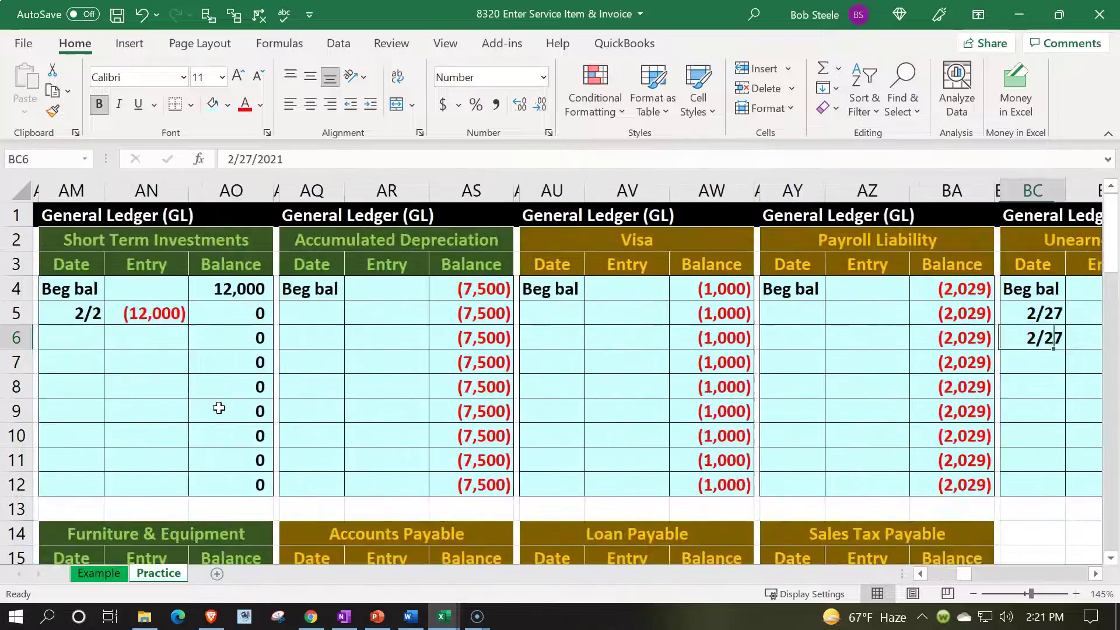
pyautogui.press('Right')
pyautogui.press('Right')
pyautogui.press('Right')
pyautogui.press('Right')
pyautogui.press('Right')
pyautogui.press('Right')
pyautogui.press('Right')
pyautogui.press('Right')
pyautogui.press('Right')
pyautogui.press('Right')
pyautogui.press('Right')
pyautogui.press('Right')
pyautogui.press('Right')
pyautogui.press('Right')
pyautogui.press('Right')
pyautogui.press('Right')
pyautogui.press('Right')
pyautogui.press('Right')
pyautogui.press('Right')
pyautogui.press('Right')
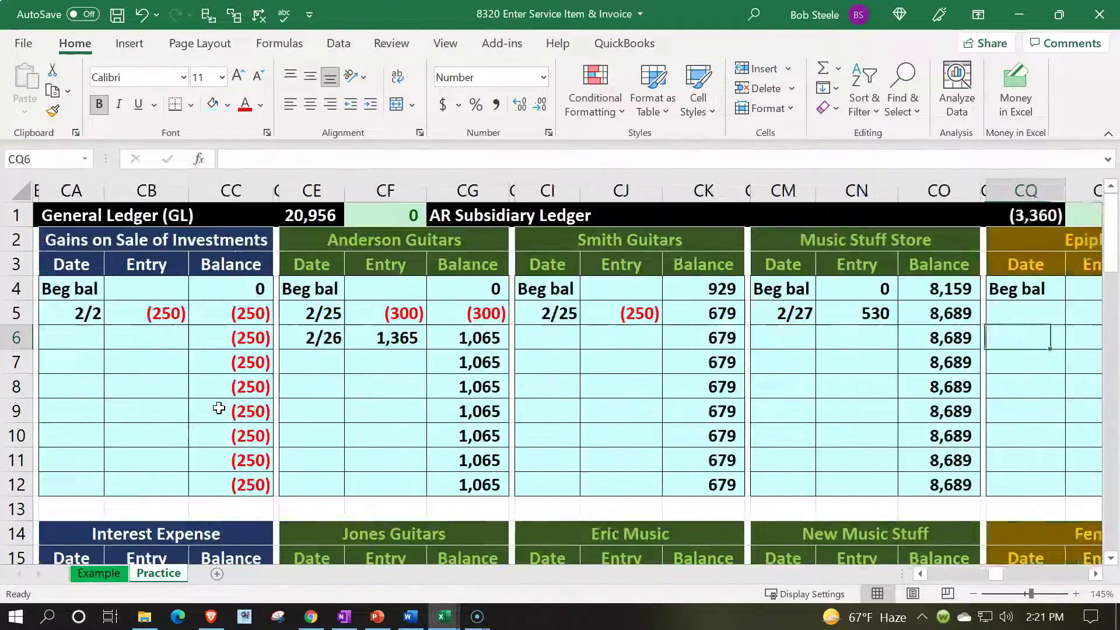
pyautogui.press('Right')
pyautogui.press('Right')
pyautogui.press('Right')
pyautogui.press('Right')
pyautogui.press('Right')
pyautogui.press('Right')
pyautogui.press('Right')
pyautogui.press('Right')
pyautogui.press('Right')
pyautogui.press('Right')
pyautogui.press('Right')
pyautogui.press('Right')
pyautogui.press('Right')
pyautogui.press('Right')
pyautogui.press('Right')
pyautogui.press('Right')
pyautogui.press('Right')
pyautogui.press('Right')
pyautogui.press('Right')
pyautogui.press('Right')
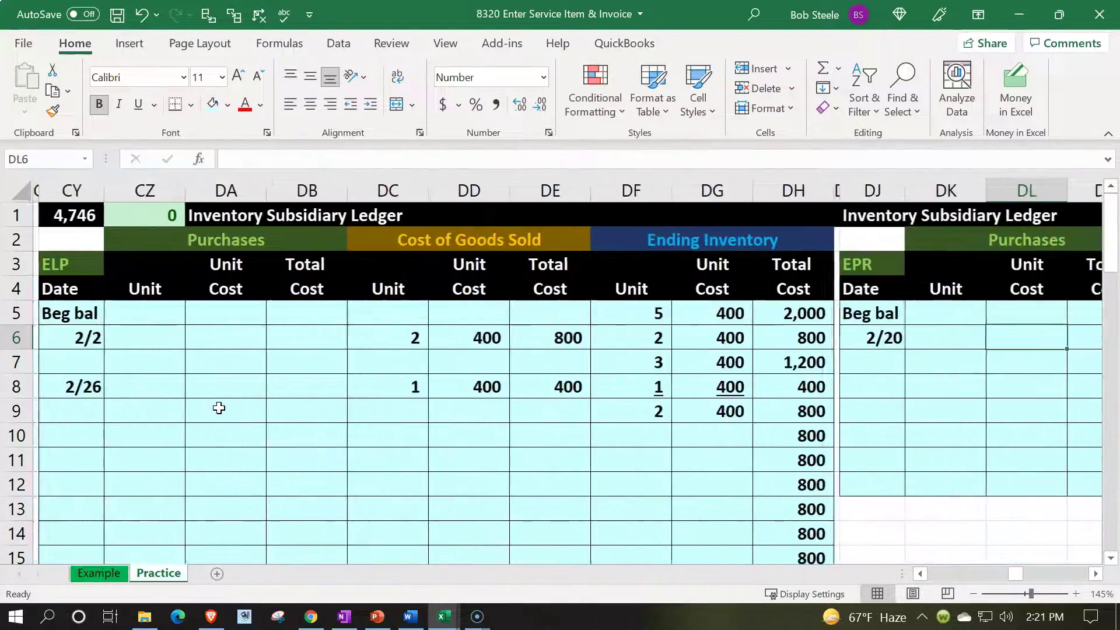
pyautogui.press('Right')
pyautogui.press('Right')
pyautogui.press('Right')
pyautogui.press('Right')
pyautogui.press('Right')
pyautogui.press('Right')
pyautogui.press('Right')
pyautogui.press('Right')
pyautogui.press('Right')
pyautogui.press('Right')
pyautogui.press('Right')
pyautogui.press('Right')
pyautogui.press('Right')
pyautogui.press('Right')
pyautogui.press('Right')
pyautogui.press('Right')
pyautogui.press('Right')
pyautogui.press('Right')
pyautogui.press('Right')
pyautogui.press('Right')
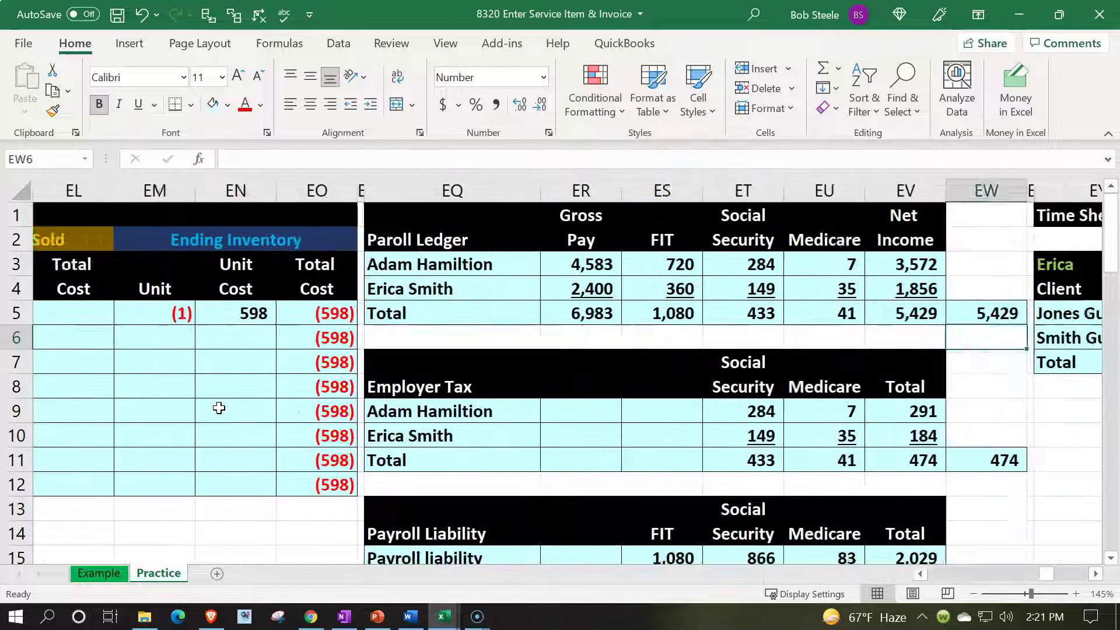
pyautogui.press('Right')
pyautogui.press('Right')
pyautogui.press('Right')
pyautogui.press('Right')
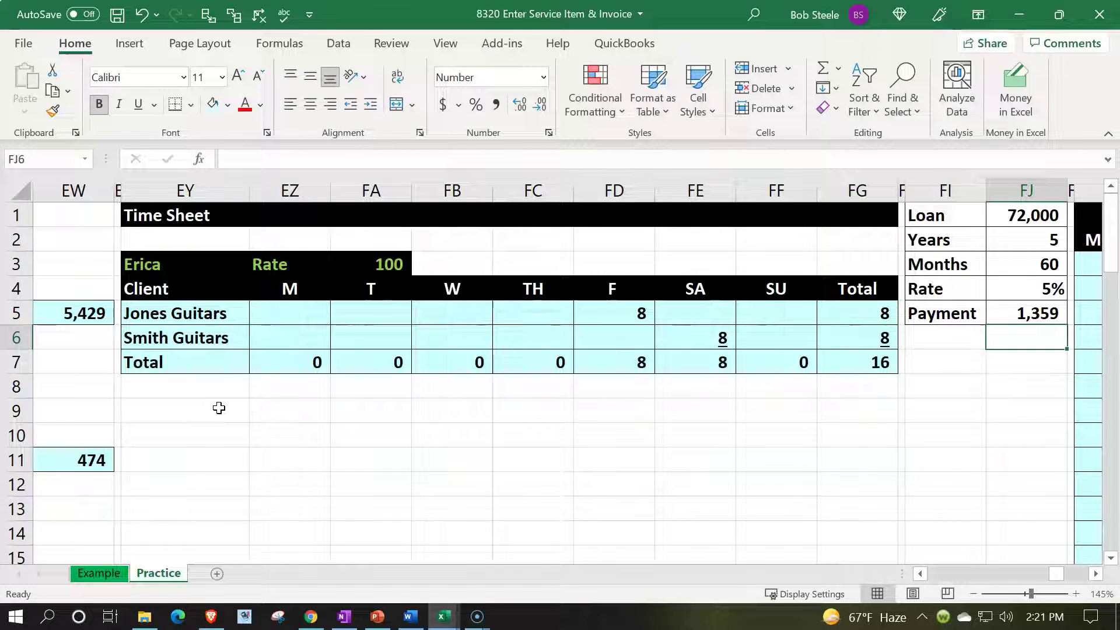
# Step: Copy the existing employee's time sheet EY3:FG7 and paste it at EY9 below
pyautogui.moveTo(164, 262); pyautogui.dragTo(841, 353)
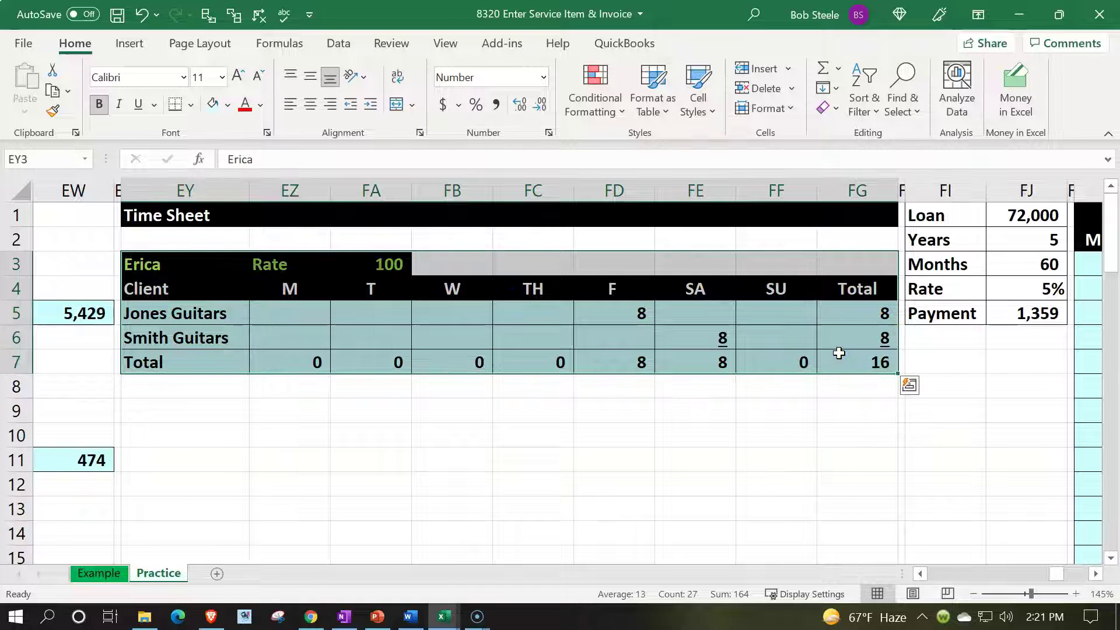
pyautogui.hotkey('ctrl', 'c')
pyautogui.click(215, 415)
pyautogui.hotkey('ctrl', 'v')
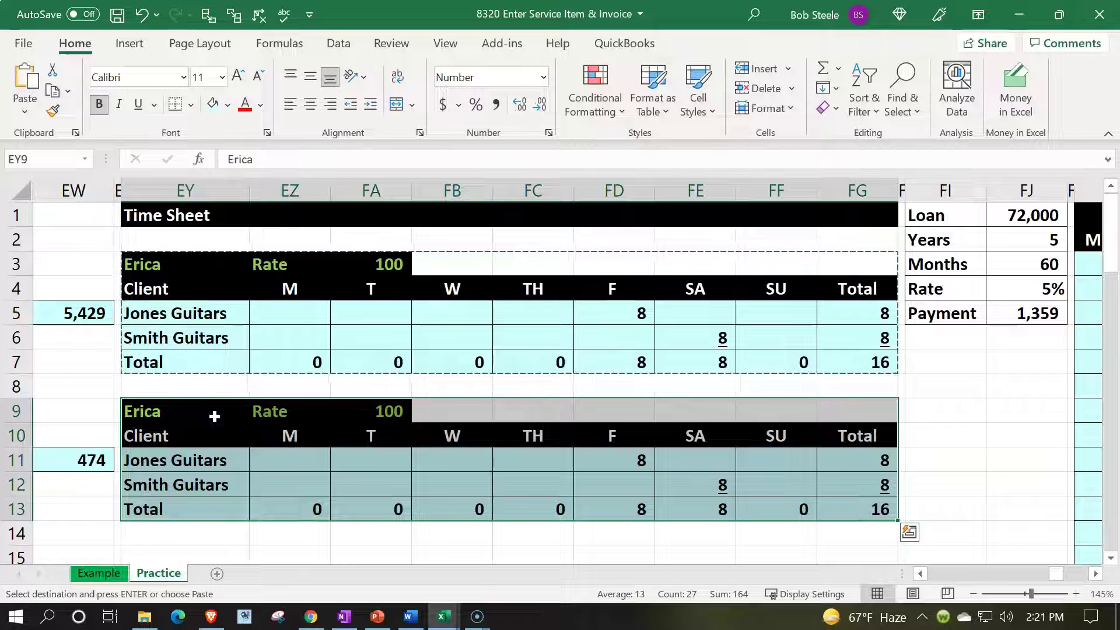
# Step: Enter the new employee's name in EY9 and a rate of 75 in FA9
pyautogui.click(215, 415)
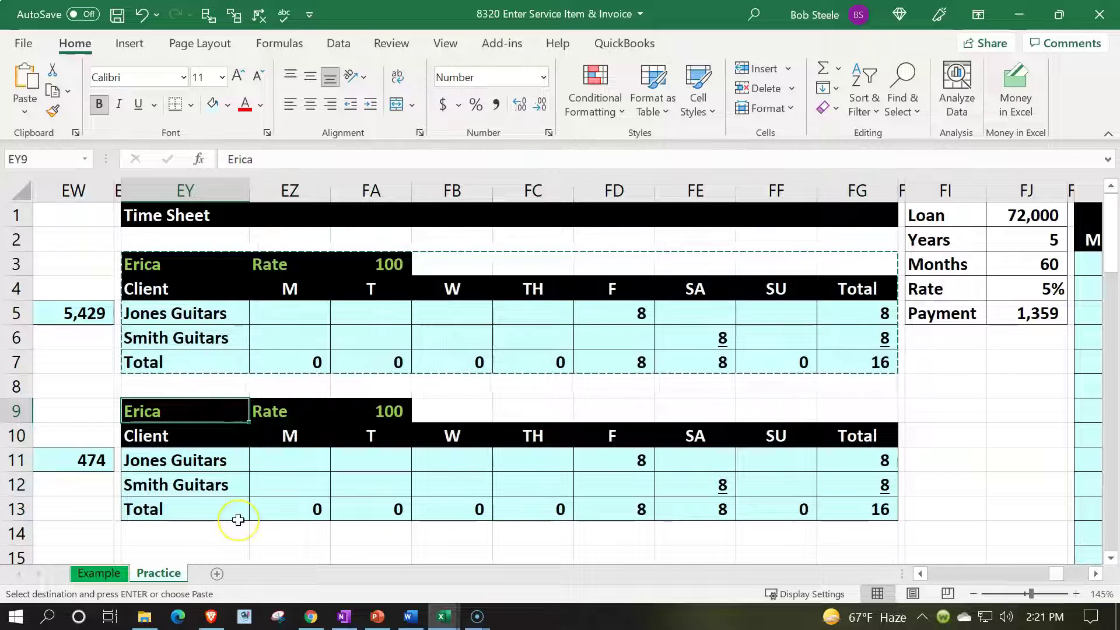
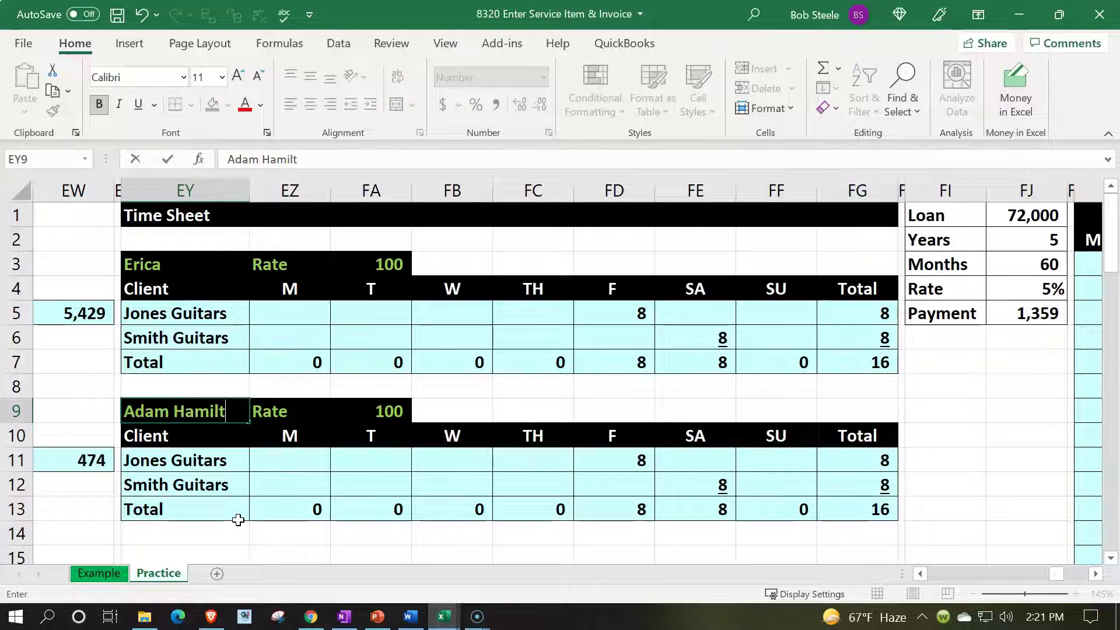
pyautogui.press('Tab')
pyautogui.press('Tab')
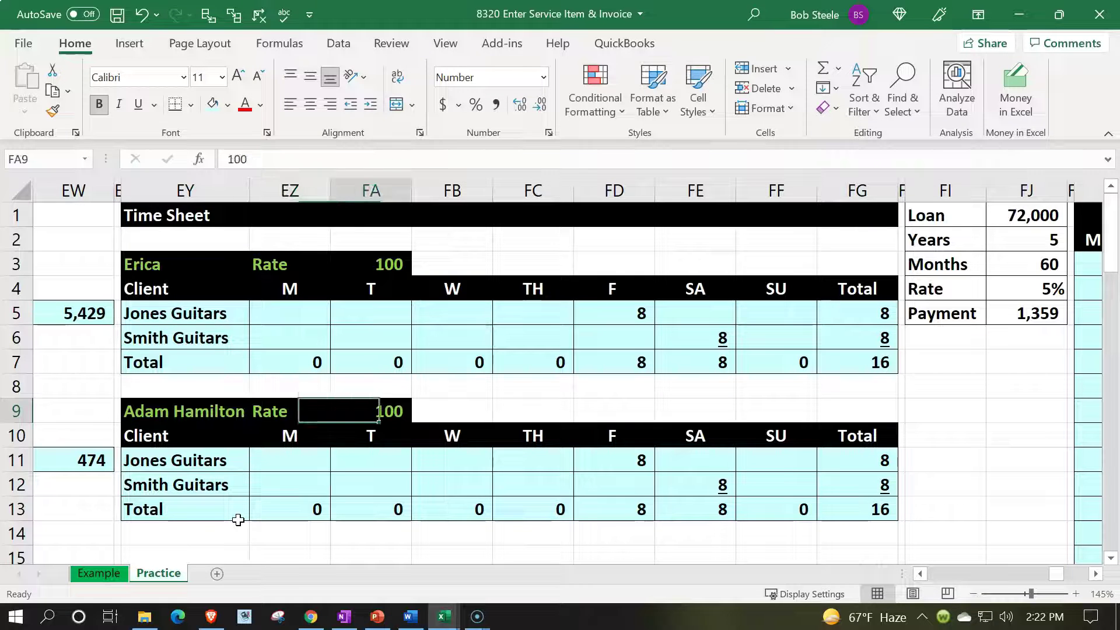
pyautogui.write('75')
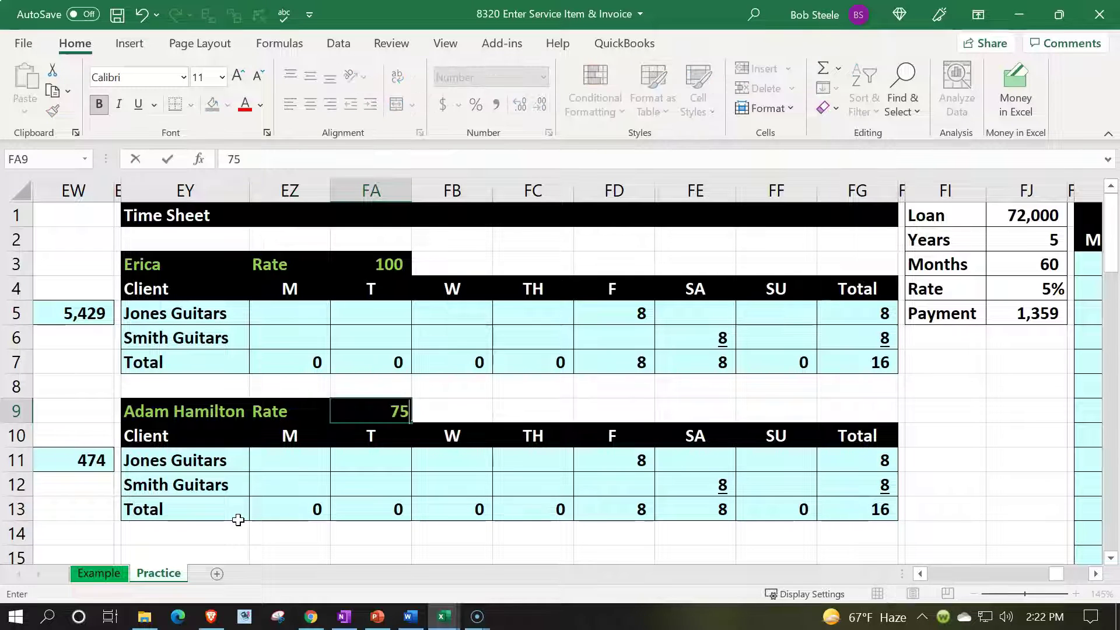
pyautogui.press('Return')
# Step: Clear the copied client rows and enter Customer 1 with 2 hours on Monday and Wednesday
pyautogui.moveTo(285, 465); pyautogui.dragTo(652, 472)
pyautogui.moveTo(195, 461); pyautogui.dragTo(780, 484)
pyautogui.press('Delete')
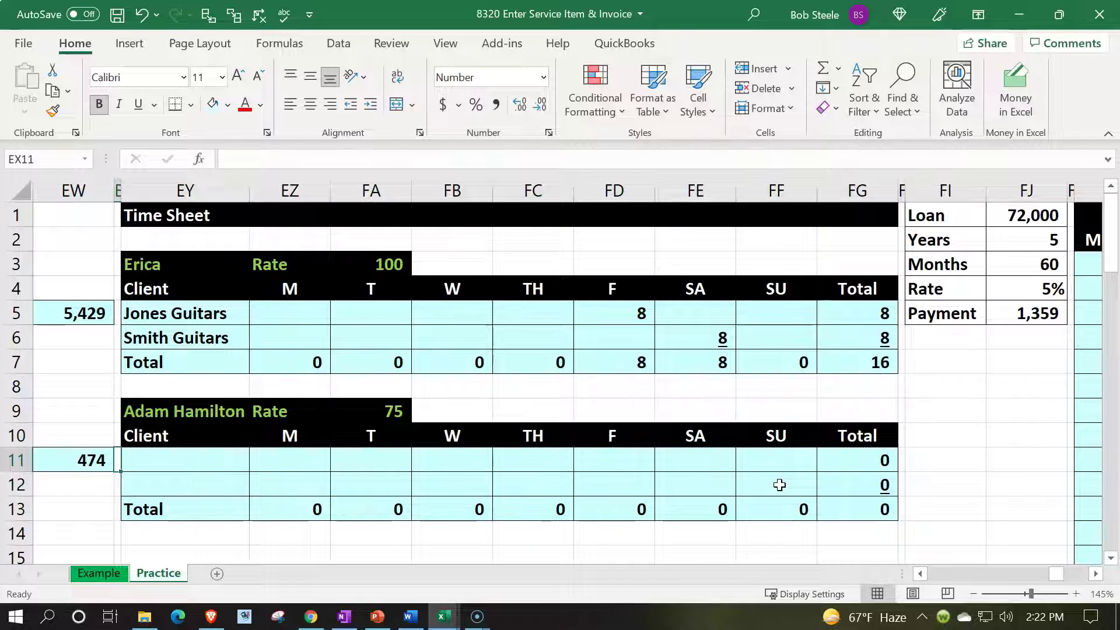
pyautogui.write('Cus')
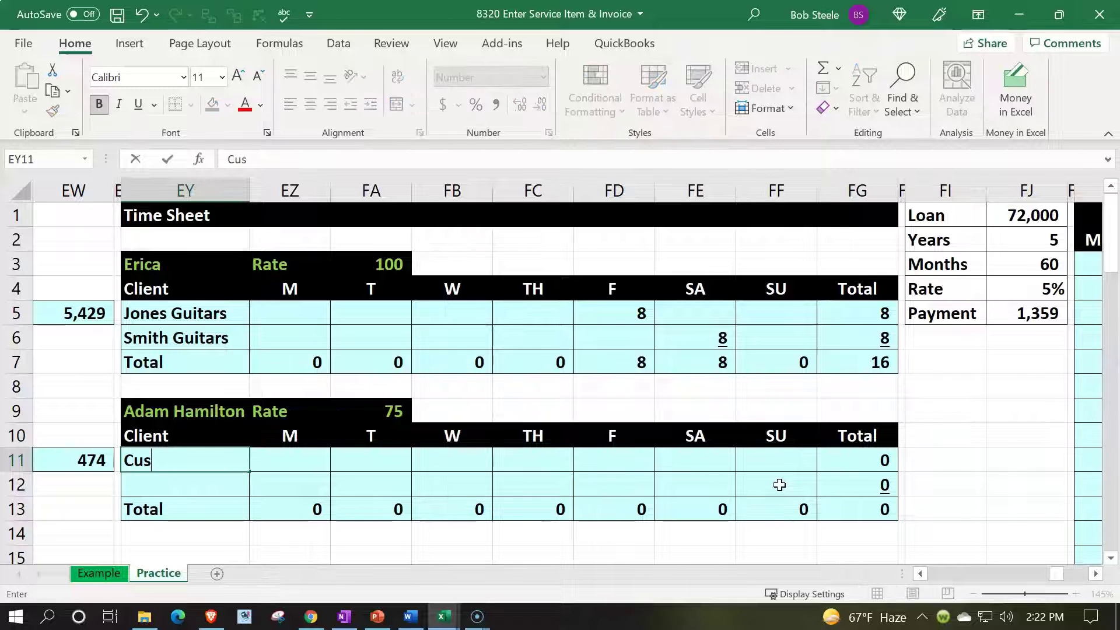
pyautogui.write('tomer 1')
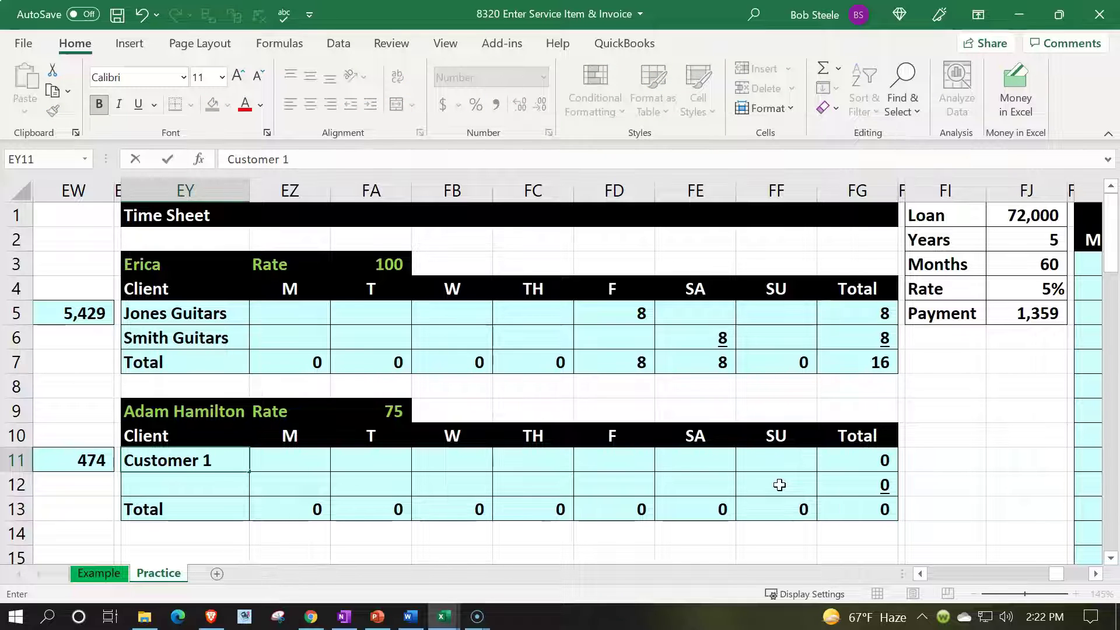
pyautogui.press('Tab')
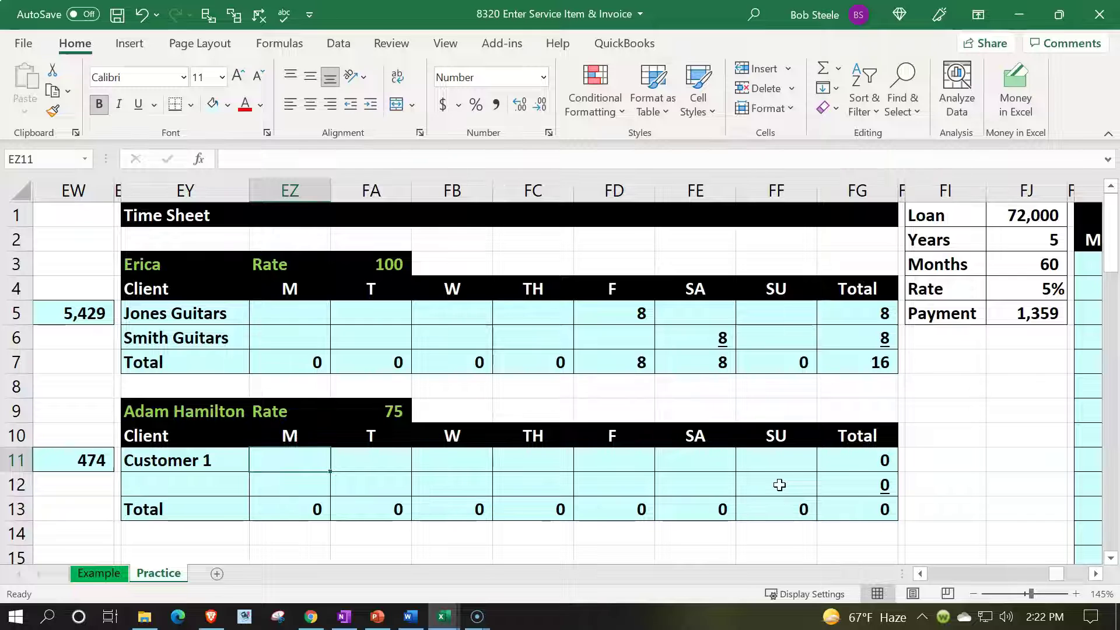
pyautogui.write('2')
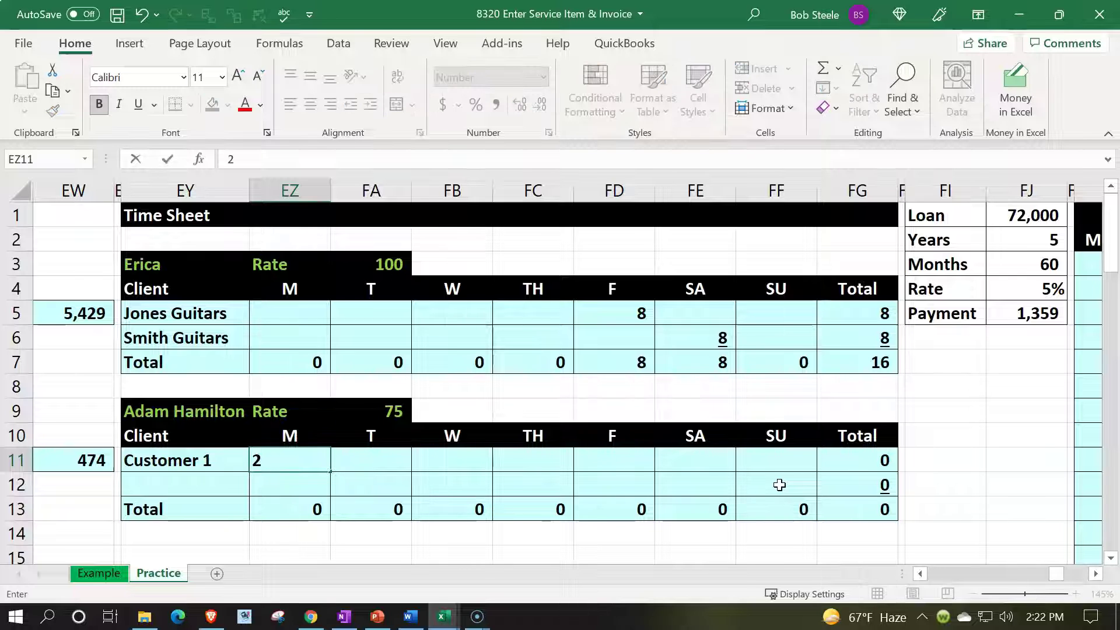
pyautogui.press('Tab')
pyautogui.press('Tab')
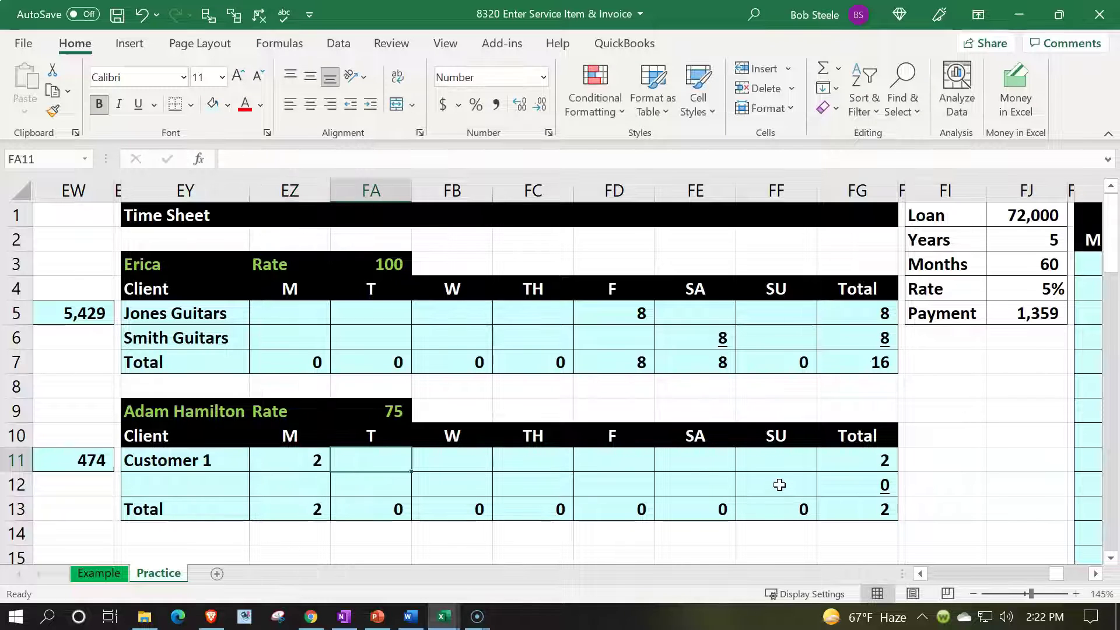
pyautogui.write('2')
pyautogui.press('Return')
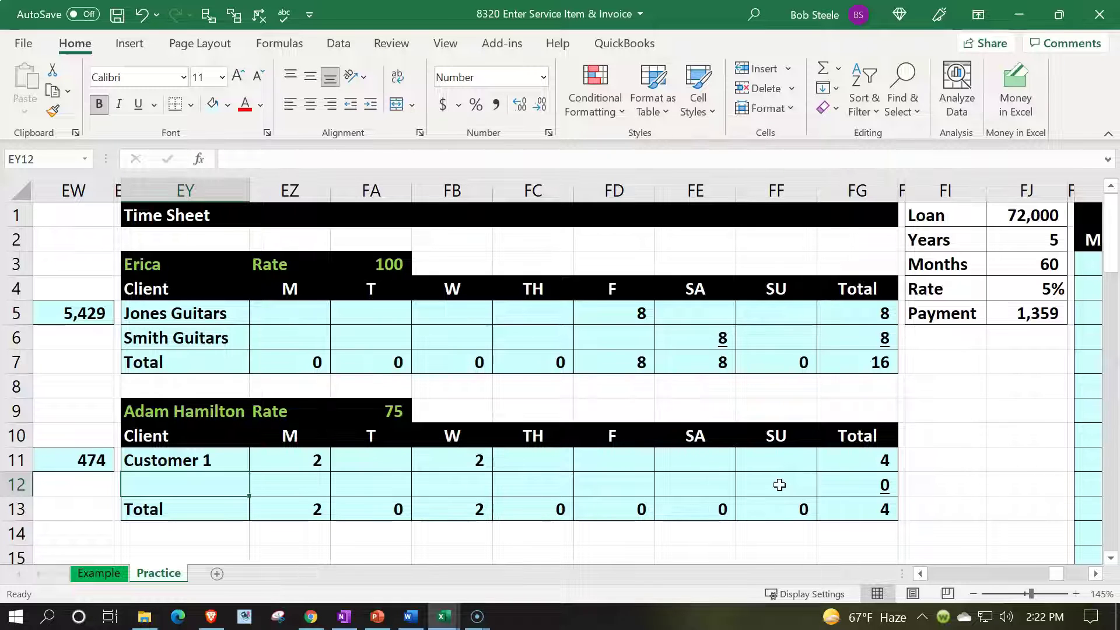
# Step: Enter Customer 2 with 2 hours on Tuesday and Thursday
pyautogui.write('Customer ')
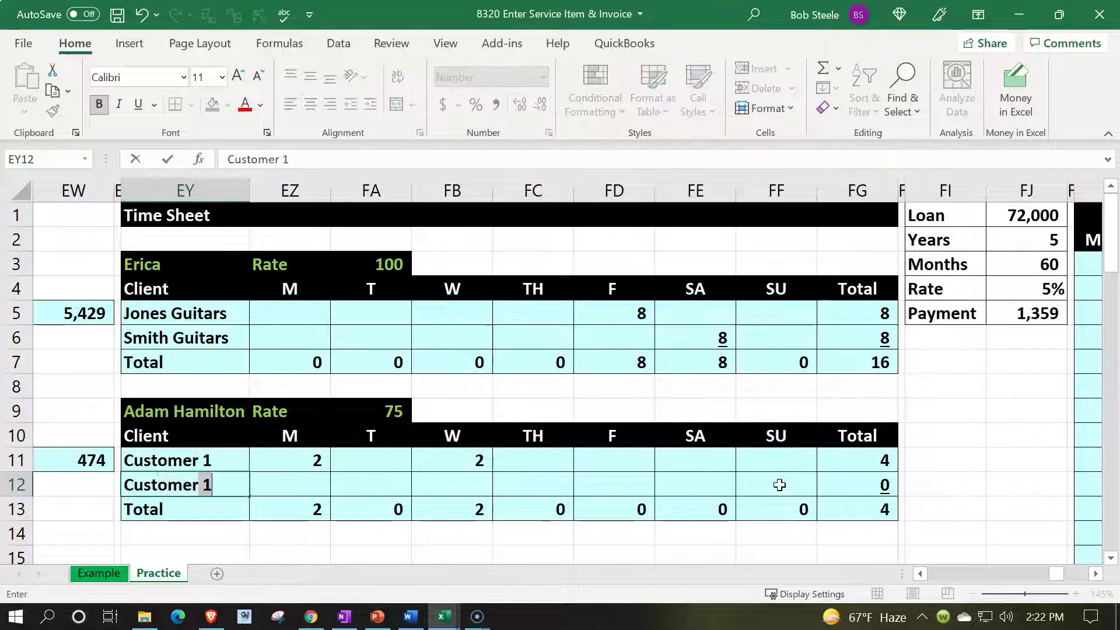
pyautogui.write('2')
pyautogui.press('Tab')
pyautogui.press('Tab')
pyautogui.write('2')
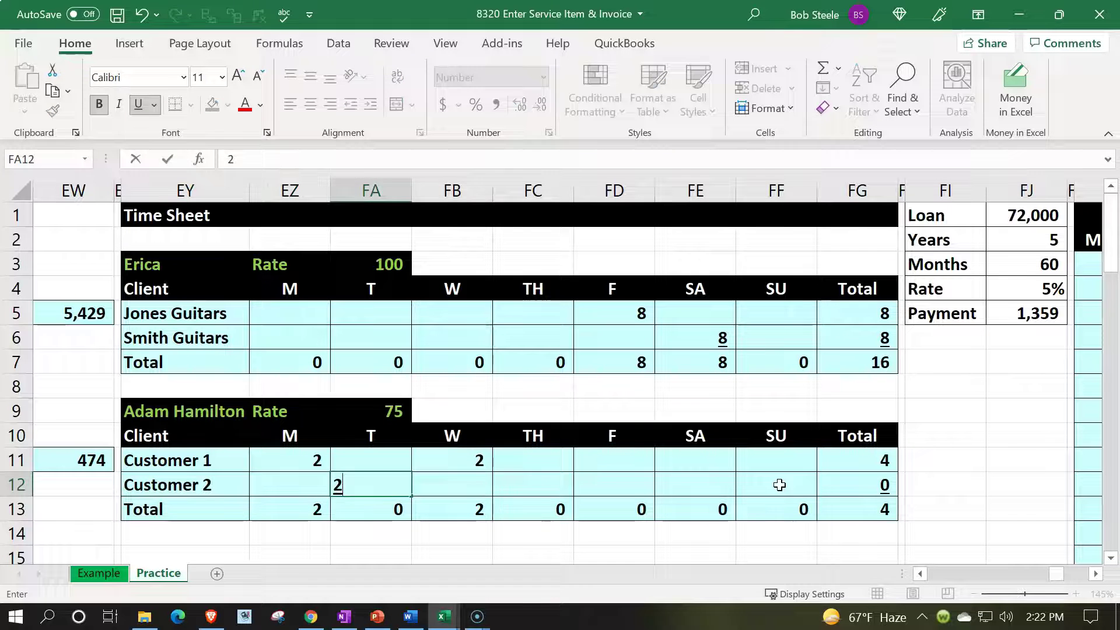
pyautogui.press('Tab')
pyautogui.press('Tab')
pyautogui.write('2')
pyautogui.press('Tab')
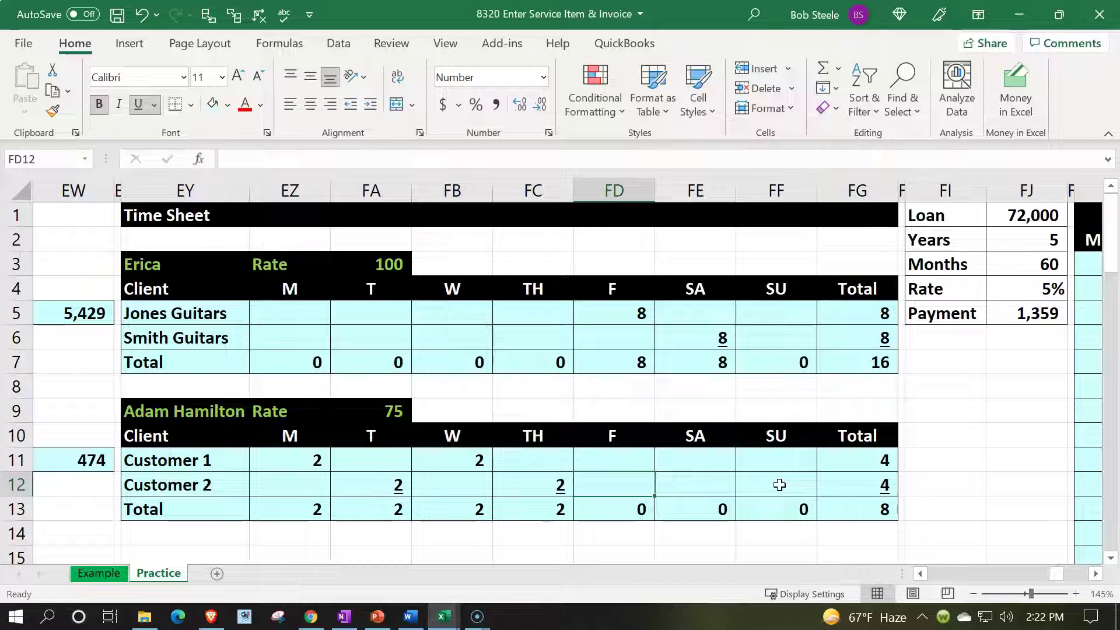
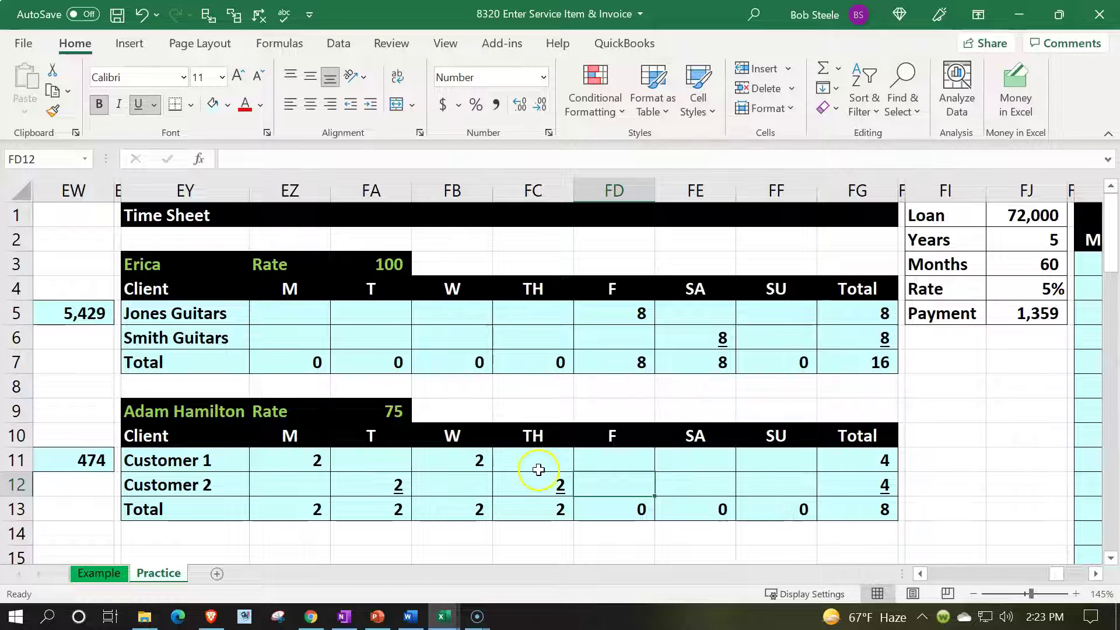
pyautogui.scroll(-1, 528, 468)
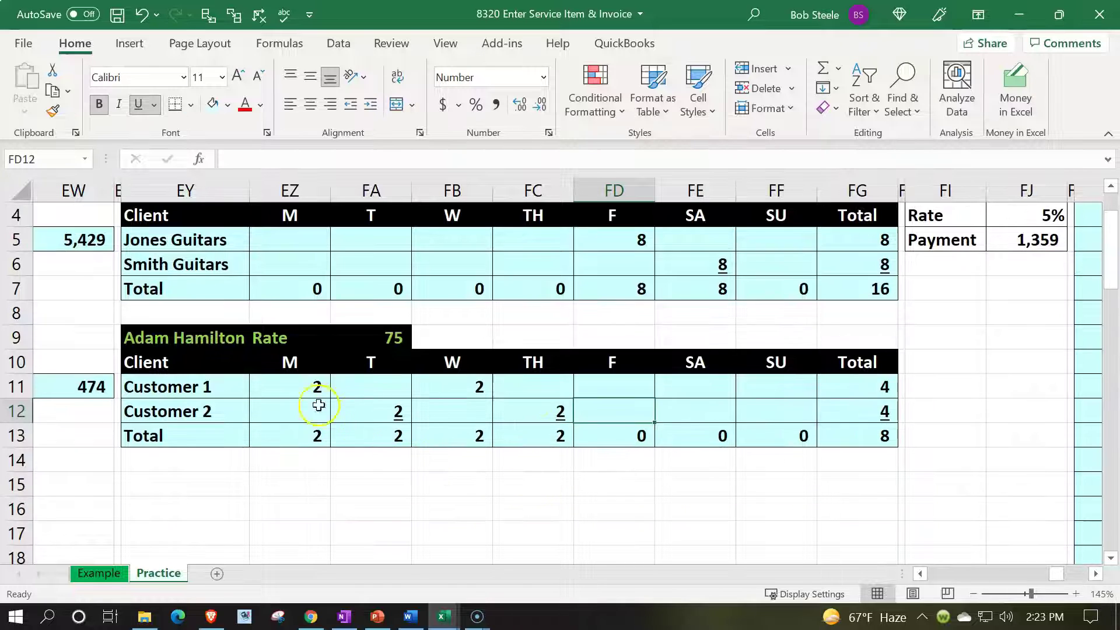
pyautogui.click(186, 341)
pyautogui.moveTo(186, 342); pyautogui.dragTo(864, 429)
pyautogui.hotkey('ctrl', 'c')
pyautogui.click(183, 489)
pyautogui.hotkey('ctrl', 'v')
# Step: Rename the pasted block to Erica and set its rate to 115
pyautogui.click(184, 488)
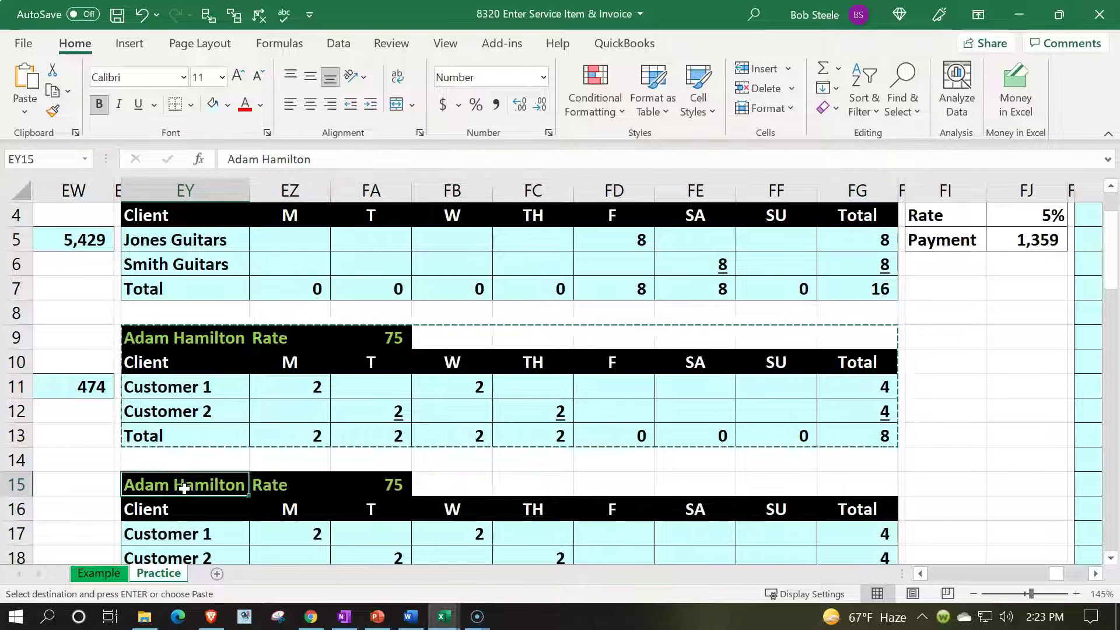
pyautogui.write('Erica')
pyautogui.press('Tab')
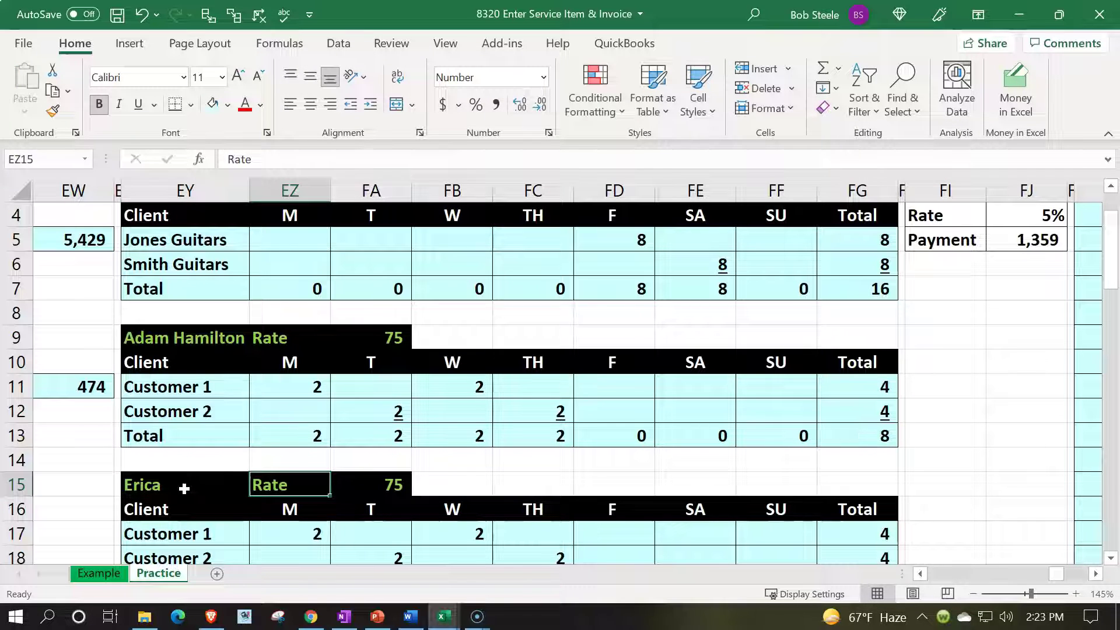
pyautogui.press('Tab')
pyautogui.write('1150')
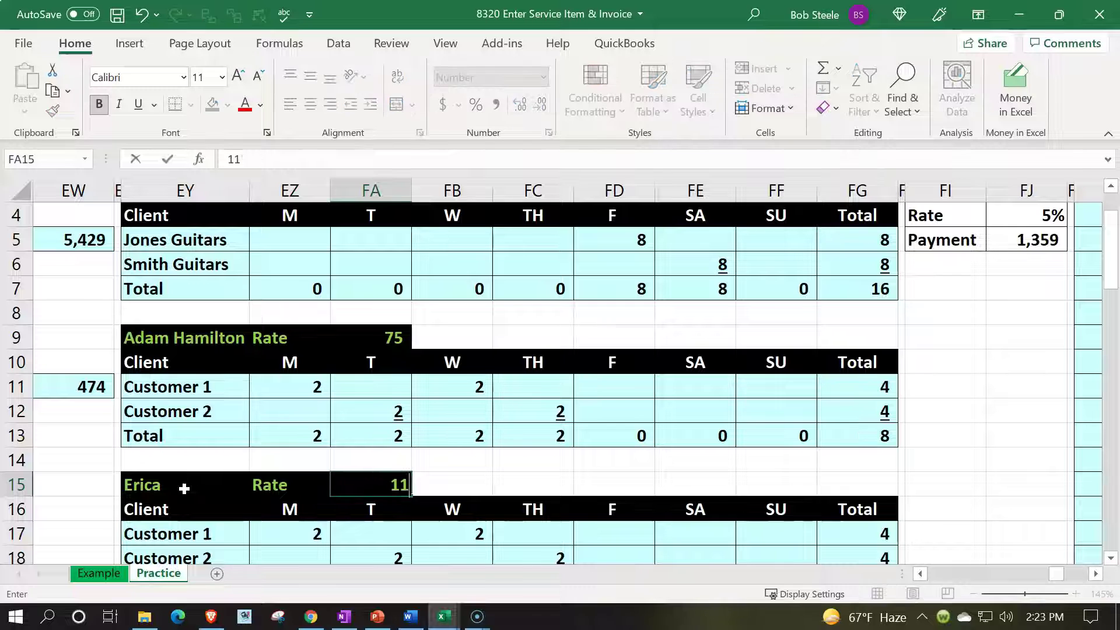
pyautogui.press('Return')
pyautogui.press('Up')
pyautogui.write('115')
pyautogui.press('Return')
pyautogui.press('Down')
pyautogui.press('Down')
pyautogui.press('Down')
pyautogui.press('Down')
pyautogui.press('Down')
pyautogui.press('Up')
pyautogui.press('Up')
# Step: Clear the copied customer rows and enter Customer 3 with 2 hours Monday and Wednesday
pyautogui.moveTo(193, 438); pyautogui.dragTo(746, 456)
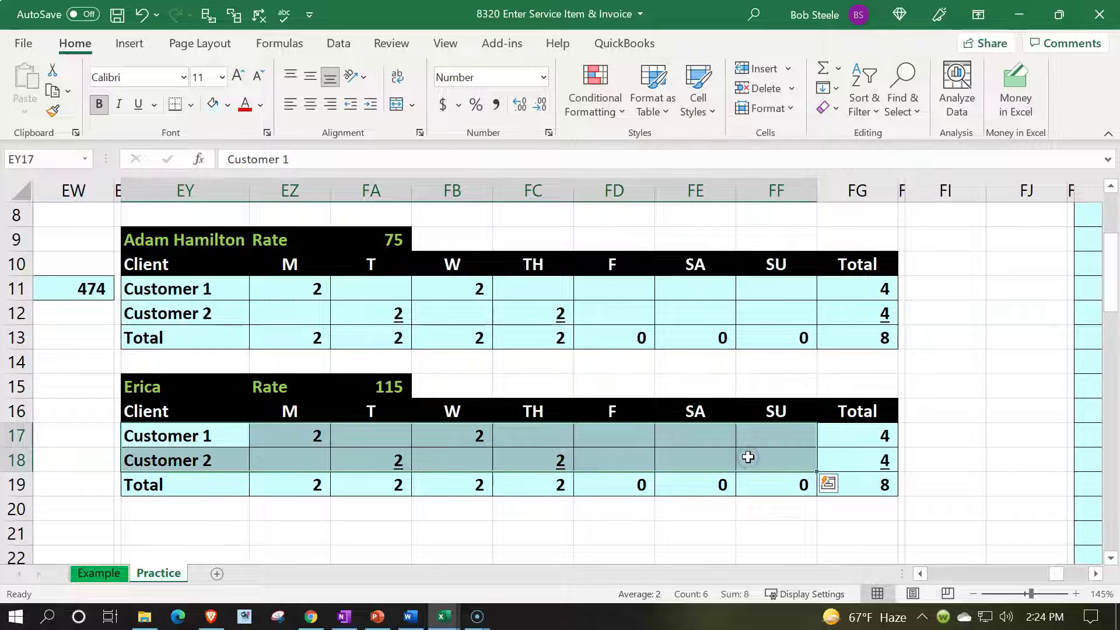
pyautogui.press('Delete')
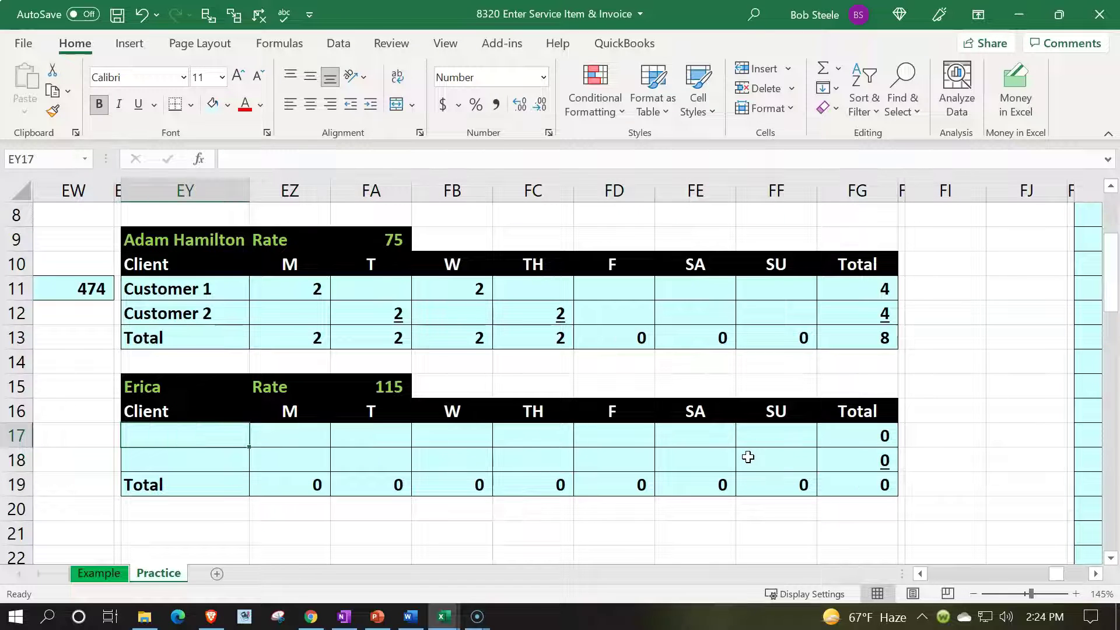
pyautogui.write('C')
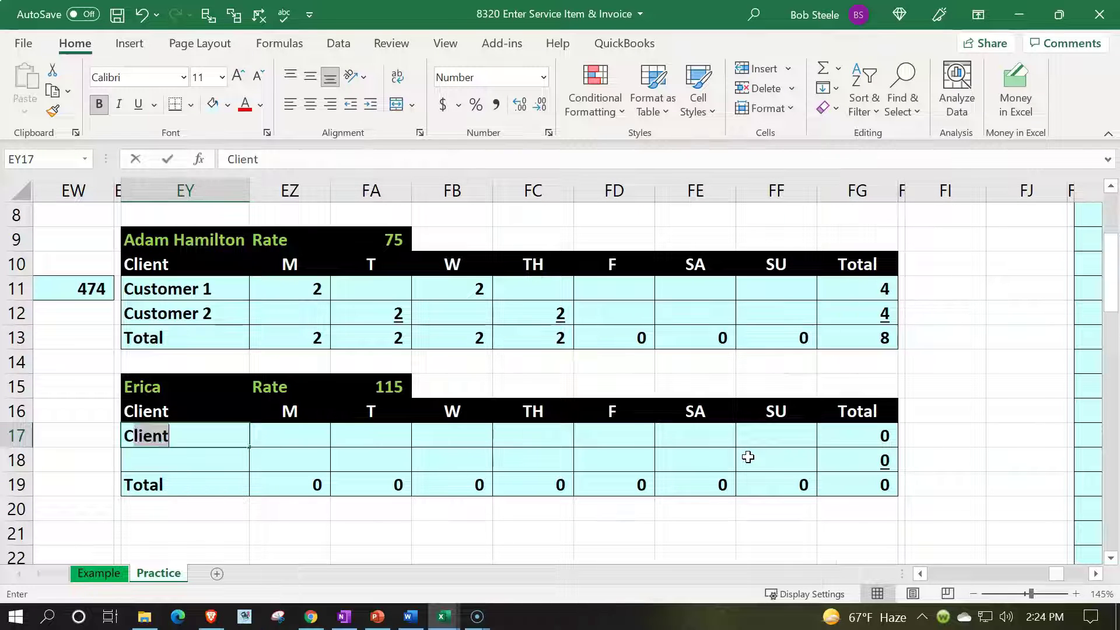
pyautogui.write('ustomer')
pyautogui.press('Tab')
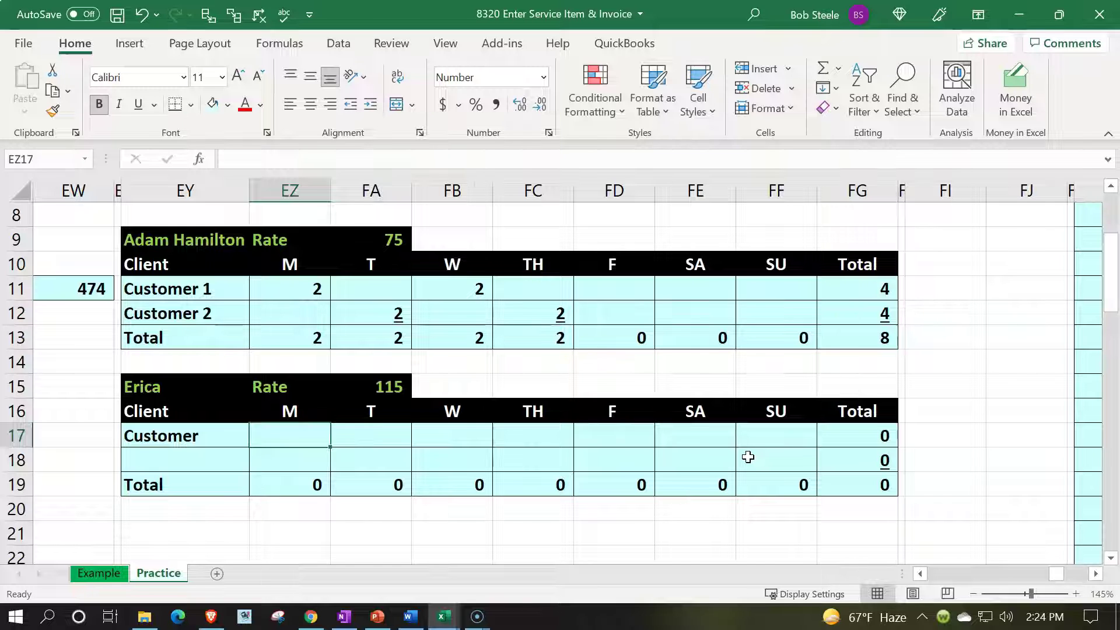
pyautogui.doubleClick(241, 435)
pyautogui.write('3')
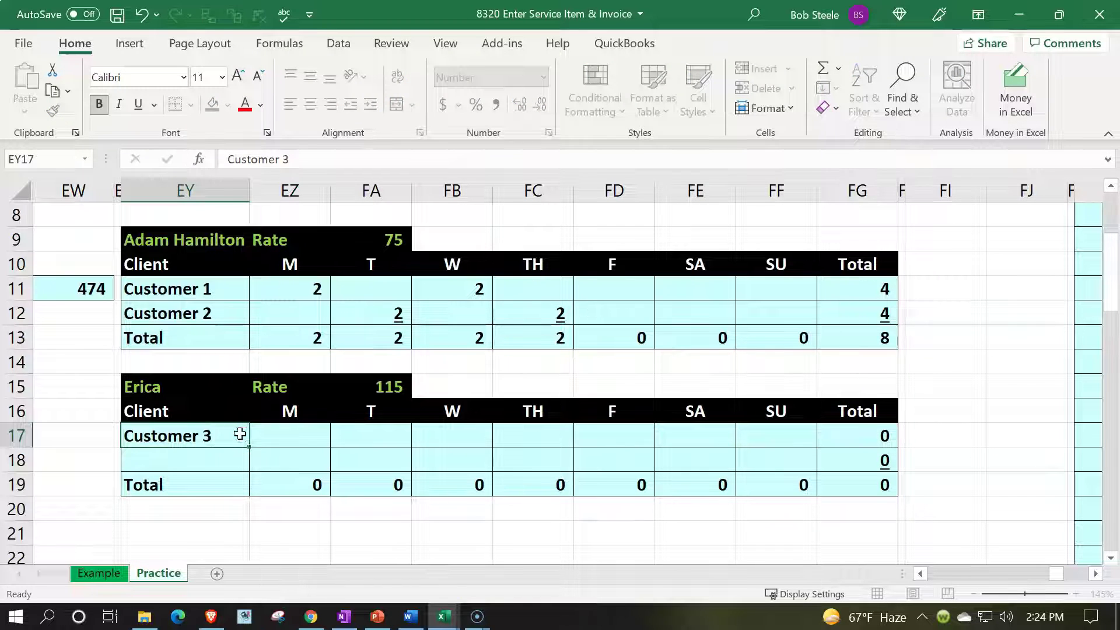
pyautogui.press('Tab')
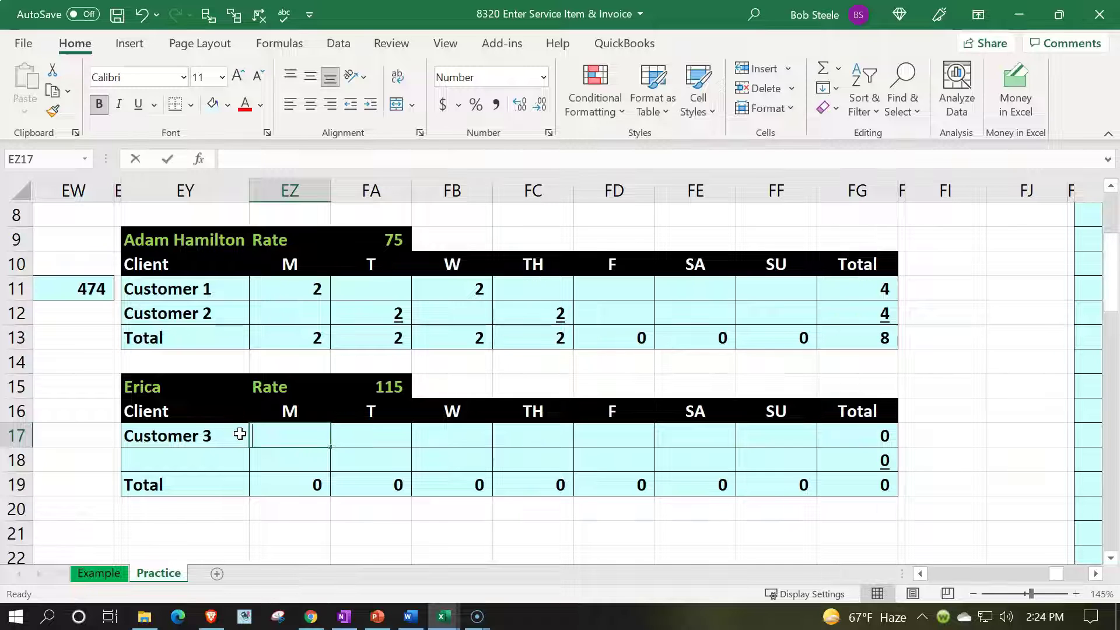
pyautogui.write('2')
pyautogui.press('Tab')
pyautogui.press('Tab')
pyautogui.write('2')
pyautogui.press('Tab')
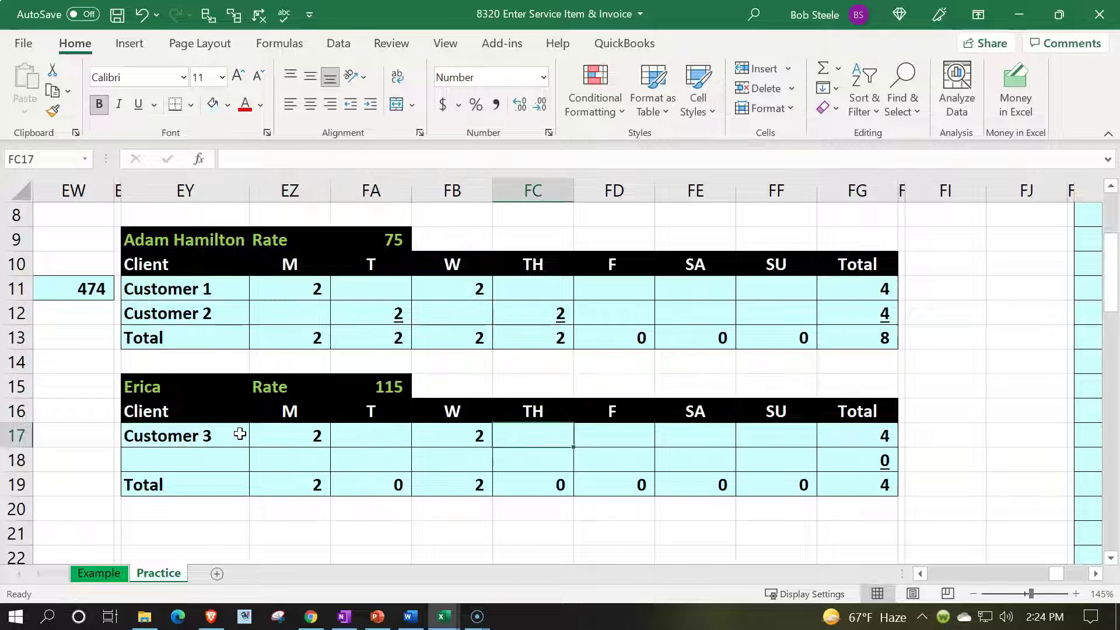
pyautogui.press('Return')
# Step: Enter Customer 4 with 2 hours on Tuesday and Thursday
pyautogui.write('Customer 4')
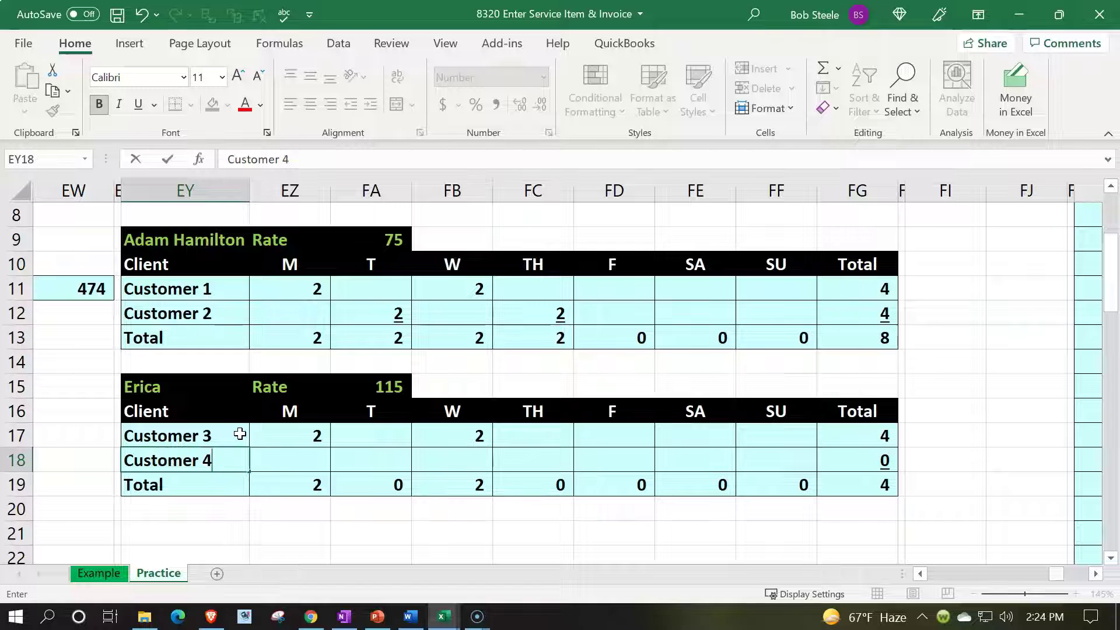
pyautogui.press('Tab')
pyautogui.press('Tab')
pyautogui.write('2')
pyautogui.press('Tab')
pyautogui.press('Tab')
pyautogui.press('Tab')
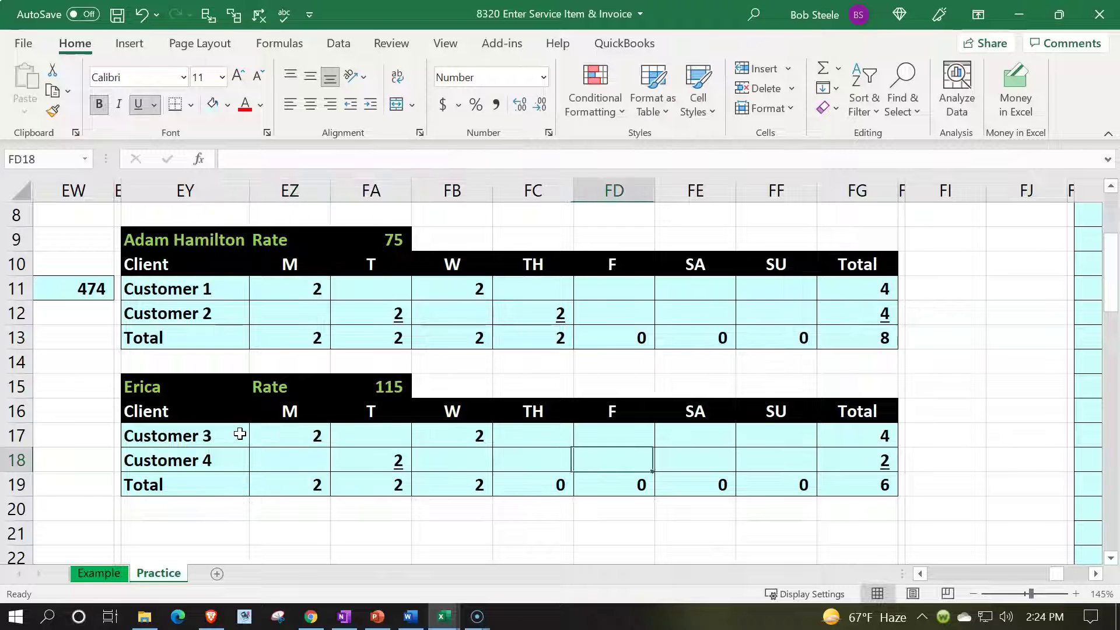
pyautogui.hotkey('shift', 'Tab')
pyautogui.write('2')
pyautogui.press('Tab')
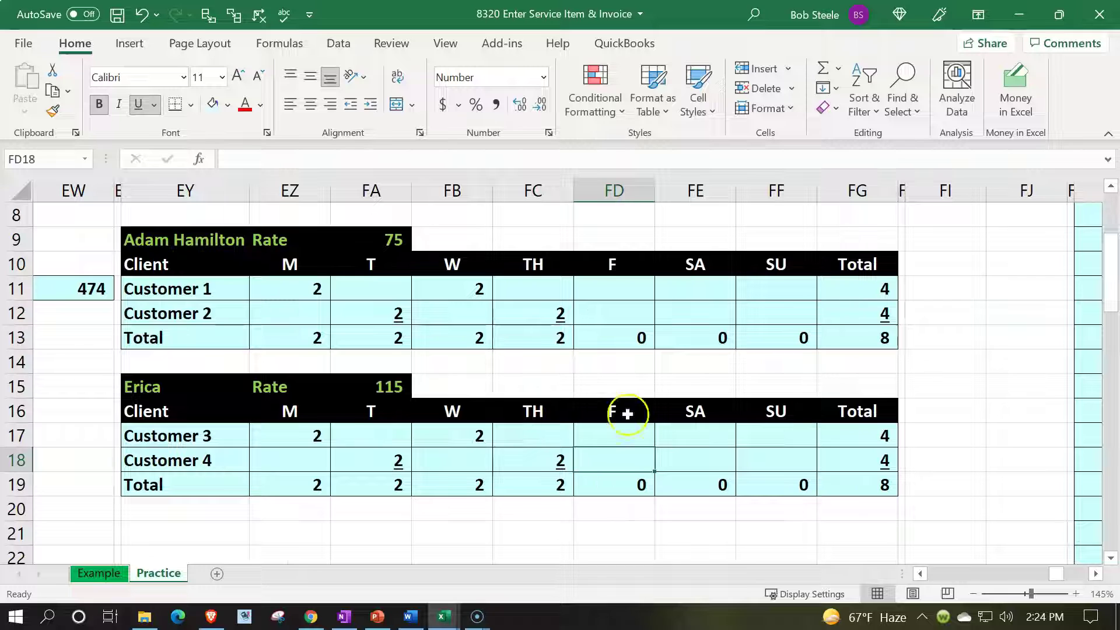
# Step: Check the block's grand total and compare the customer rows with the original block
pyautogui.click(855, 491)
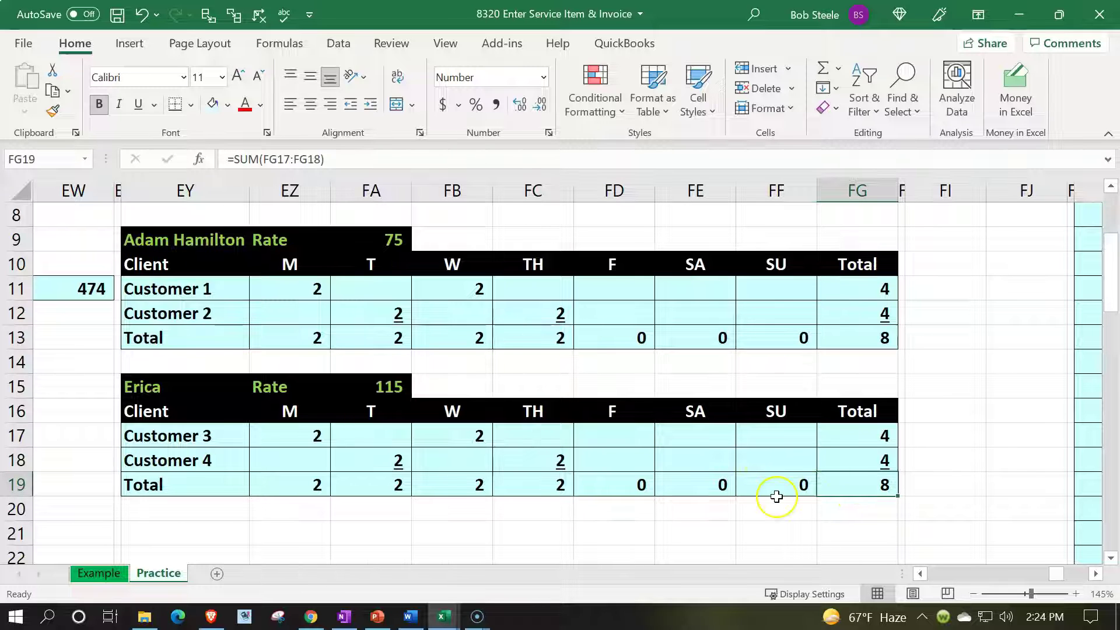
pyautogui.moveTo(195, 291); pyautogui.dragTo(863, 309)
pyautogui.moveTo(251, 433); pyautogui.dragTo(836, 460)
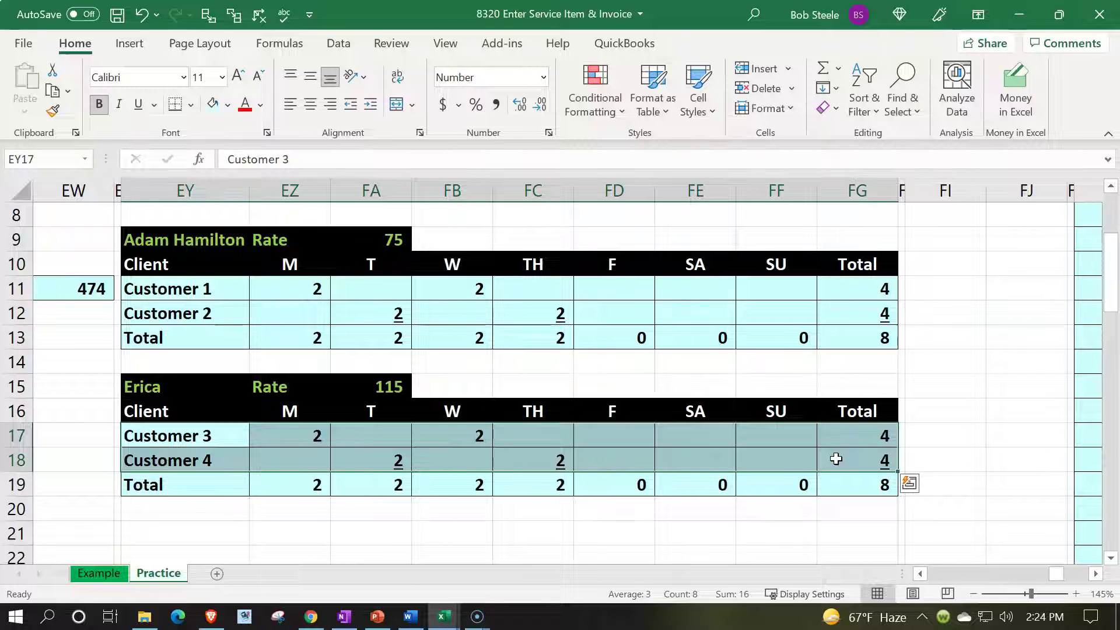
pyautogui.scroll(3, 836, 460)
# Step: Copy the Smith Guitars and Music Stuff Store ledger columns CH:CO
pyautogui.click(446, 284)
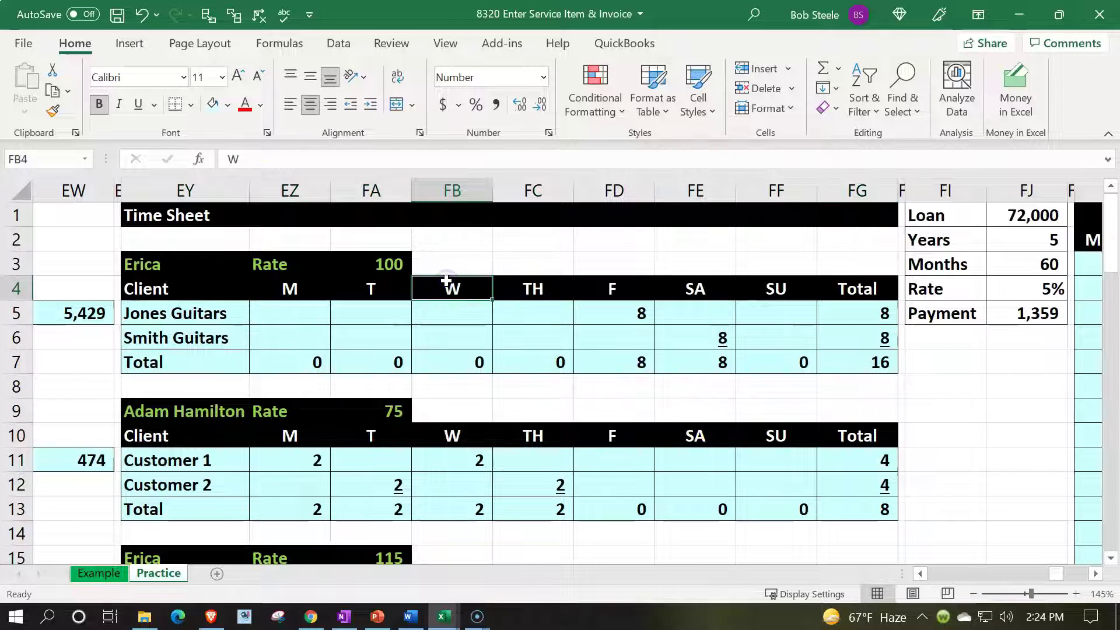
pyautogui.press('Left')
pyautogui.press('Left')
pyautogui.press('Left')
pyautogui.press('Left')
pyautogui.press('Left')
pyautogui.press('Left')
pyautogui.press('Left')
pyautogui.press('Left')
pyautogui.press('Left')
pyautogui.press('Left')
pyautogui.press('Left')
pyautogui.press('Left')
pyautogui.press('Left')
pyautogui.press('Left')
pyautogui.press('Left')
pyautogui.press('Left')
pyautogui.press('Left')
pyautogui.press('Left')
pyautogui.press('Left')
pyautogui.press('Left')
pyautogui.press('Left')
pyautogui.press('Left')
pyautogui.press('Left')
pyautogui.press('Left')
pyautogui.press('Left')
pyautogui.press('Left')
pyautogui.press('Left')
pyautogui.press('Left')
pyautogui.press('Left')
pyautogui.press('Left')
pyautogui.press('Left')
pyautogui.press('Left')
pyautogui.press('Left')
pyautogui.press('Left')
pyautogui.press('Left')
pyautogui.press('Left')
pyautogui.press('Left')
pyautogui.press('Left')
pyautogui.press('Left')
pyautogui.press('Left')
pyautogui.press('Left')
pyautogui.press('Left')
pyautogui.press('Left')
pyautogui.press('Left')
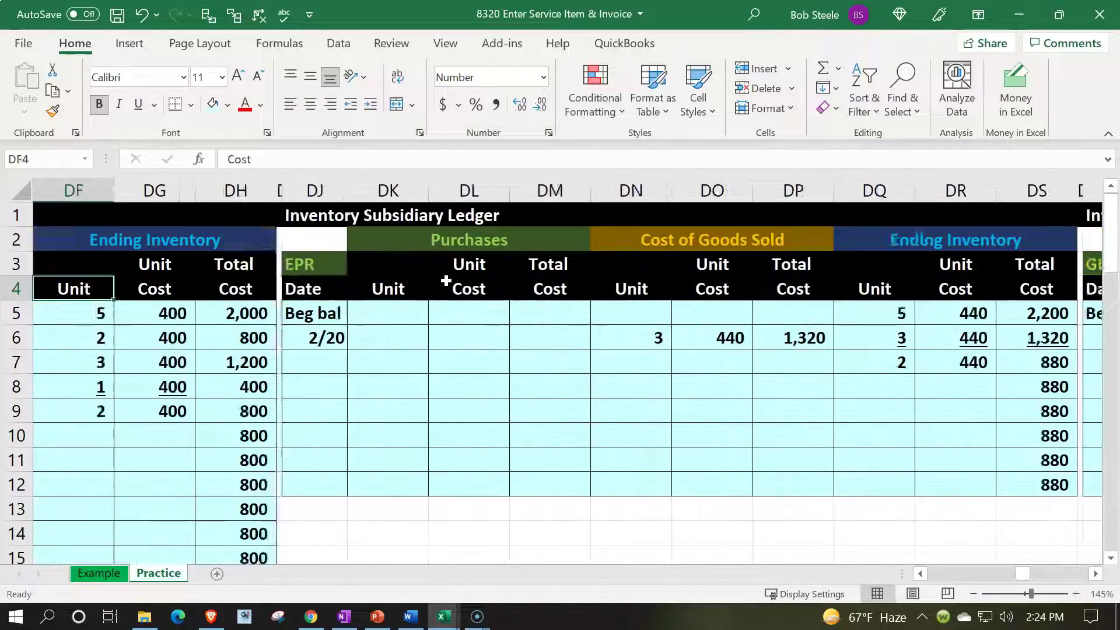
pyautogui.press('Left')
pyautogui.press('Left')
pyautogui.press('Left')
pyautogui.press('Left')
pyautogui.press('Left')
pyautogui.press('Left')
pyautogui.press('Left')
pyautogui.press('Left')
pyautogui.press('Left')
pyautogui.press('Left')
pyautogui.press('Left')
pyautogui.press('Left')
pyautogui.press('Left')
pyautogui.press('Left')
pyautogui.press('Left')
pyautogui.press('Left')
pyautogui.press('Left')
pyautogui.press('Left')
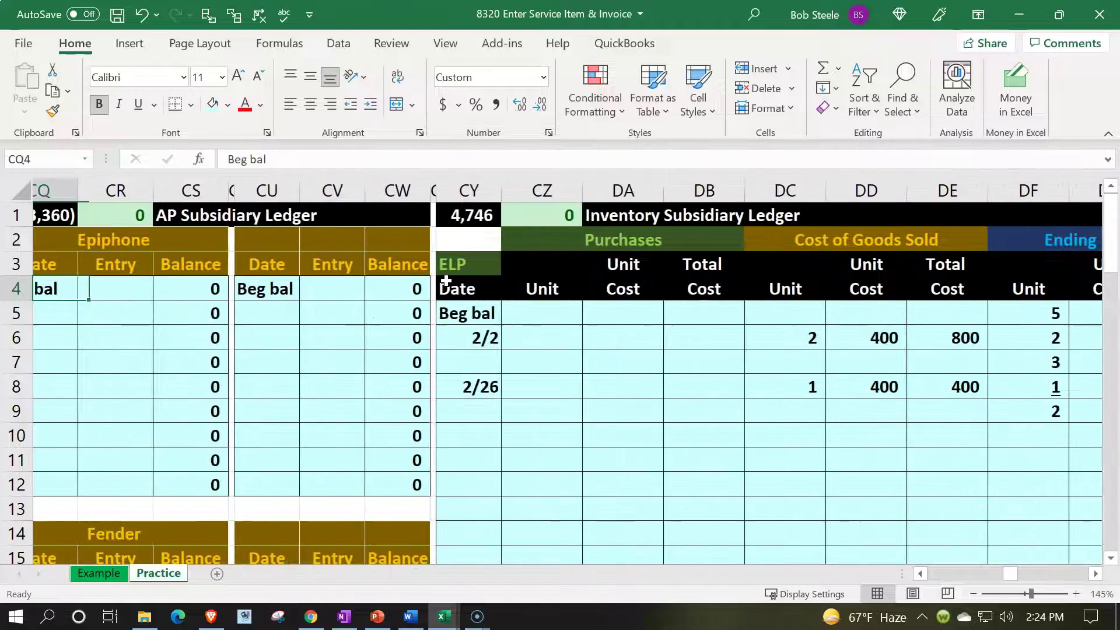
pyautogui.press('Left')
pyautogui.press('Left')
pyautogui.press('Left')
pyautogui.press('Left')
pyautogui.press('Left')
pyautogui.press('Left')
pyautogui.press('Left')
pyautogui.press('Left')
pyautogui.press('Left')
pyautogui.press('Left')
pyautogui.press('Left')
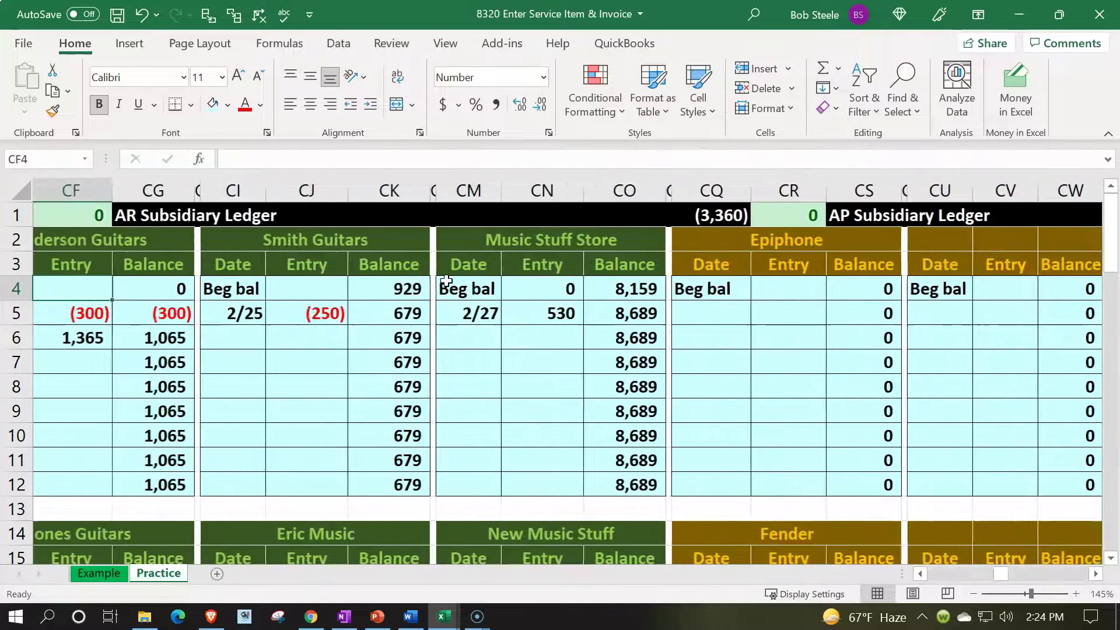
pyautogui.press('Left')
pyautogui.press('Left')
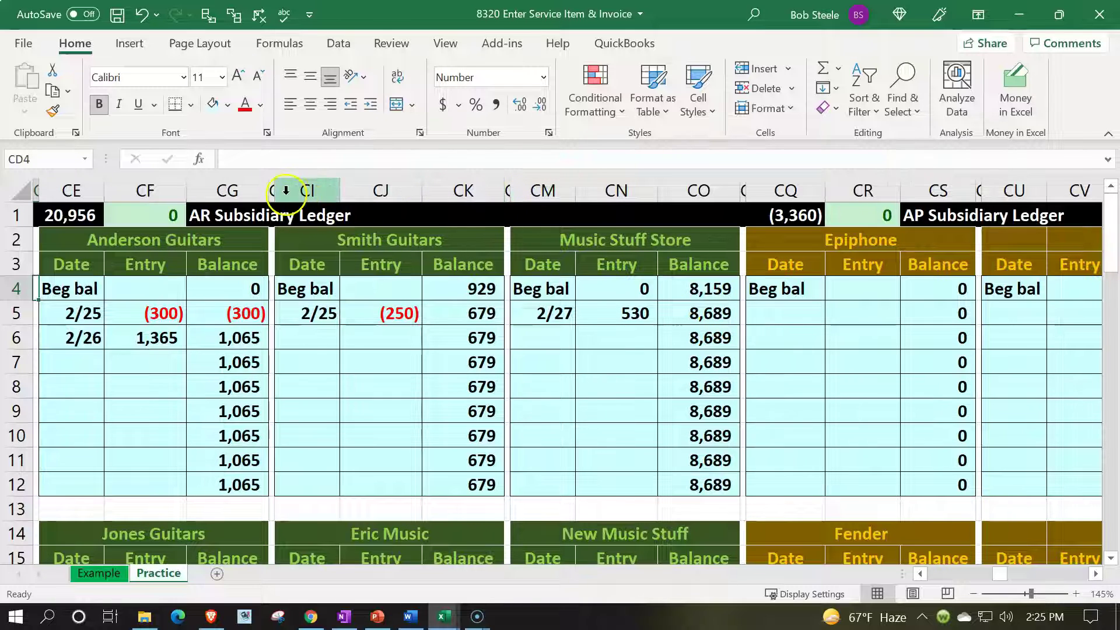
pyautogui.moveTo(272, 190); pyautogui.dragTo(686, 202)
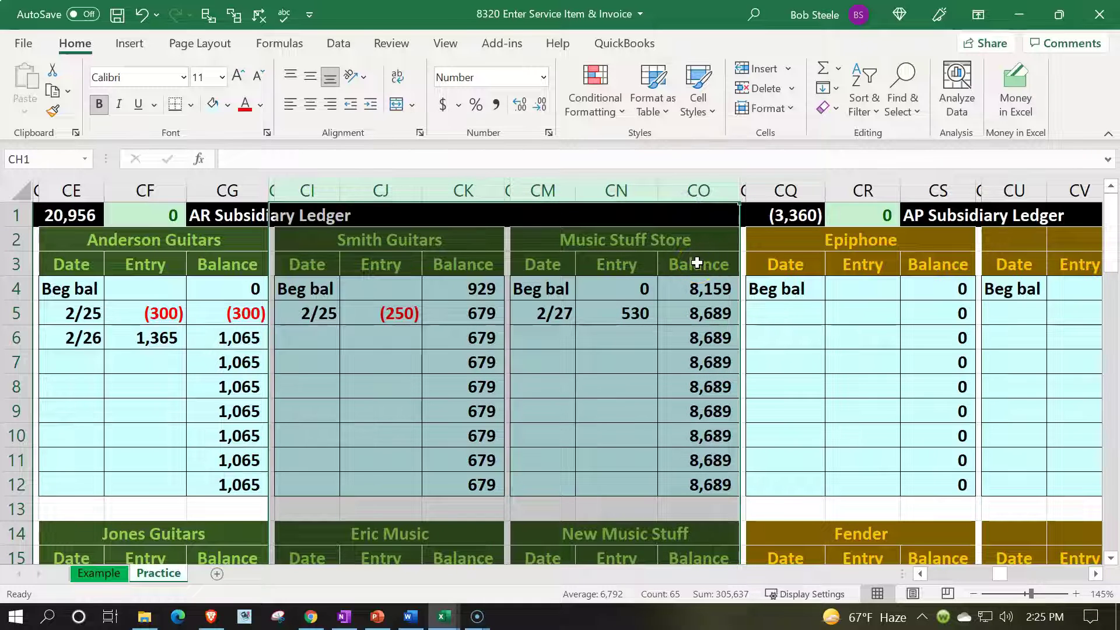
pyautogui.hotkey('ctrl', 'c')
# Step: Insert the copied ledger columns at column CP and clear the duplicated Smith Guitars and Music Stuff Store headings
pyautogui.click(743, 187)
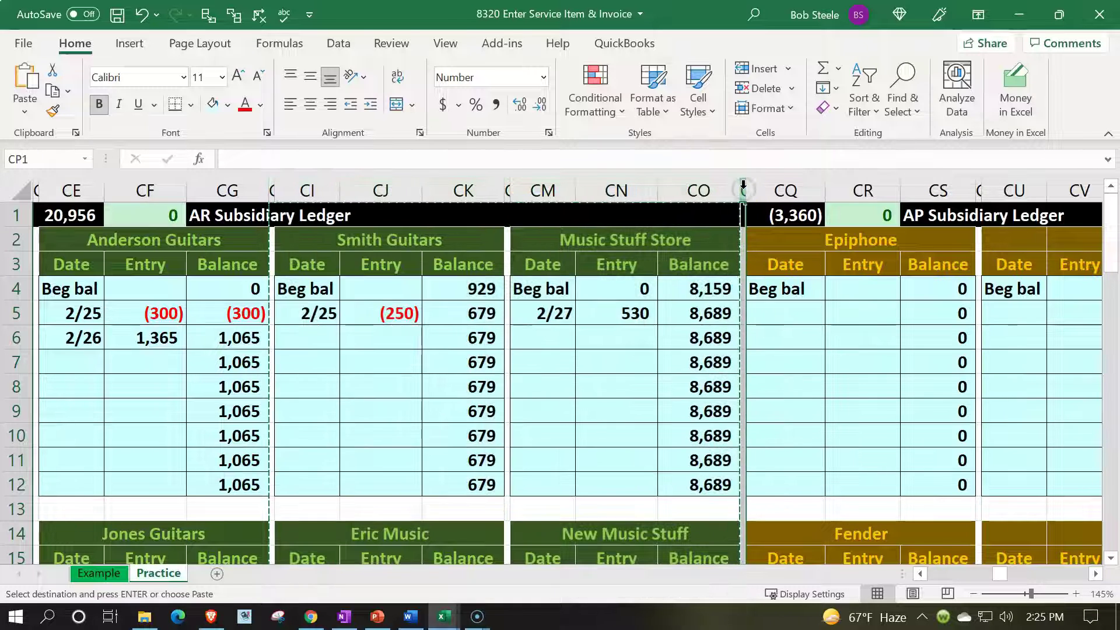
pyautogui.rightClick(744, 187)
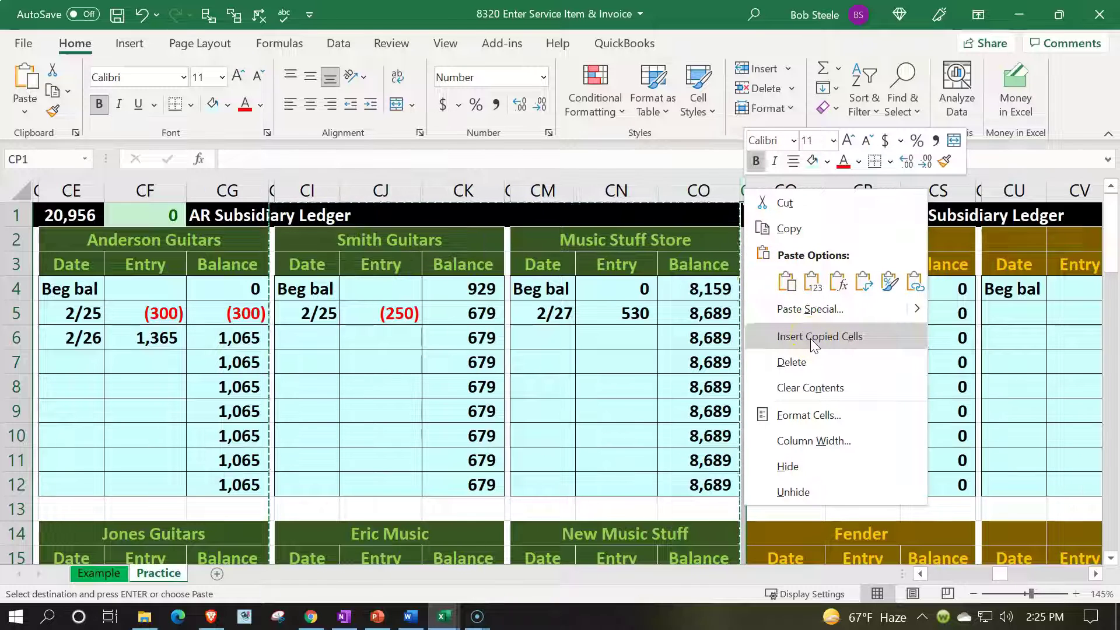
pyautogui.click(814, 343)
pyautogui.click(815, 310)
pyautogui.press('Up')
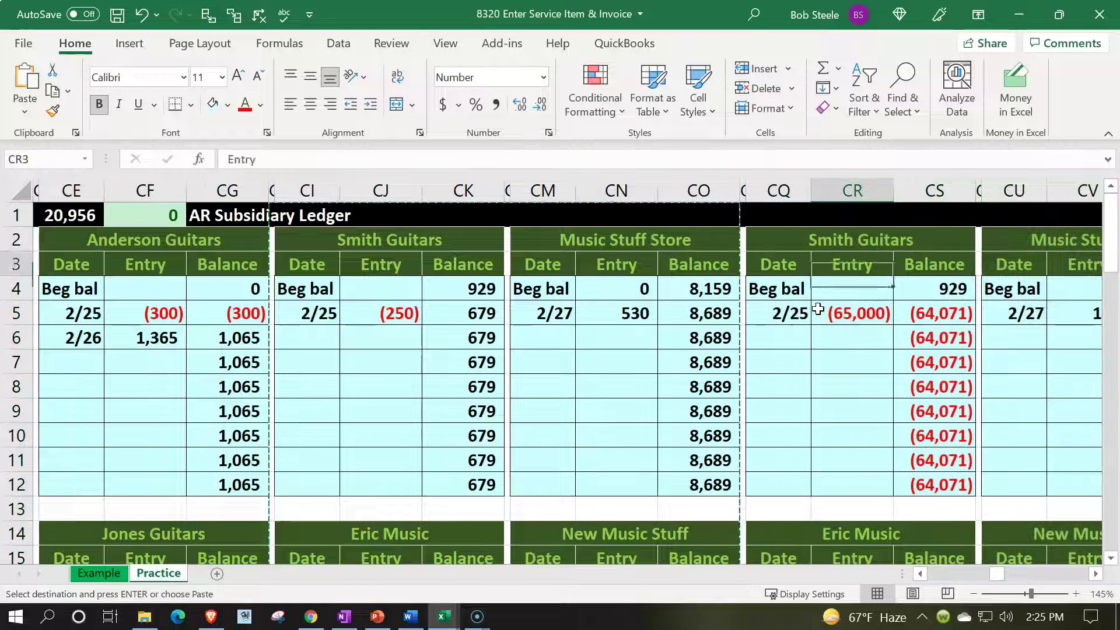
pyautogui.press('Up')
pyautogui.press('Up')
pyautogui.press('Delete')
pyautogui.press('Right')
pyautogui.press('Right')
pyautogui.press('Right')
pyautogui.press('Right')
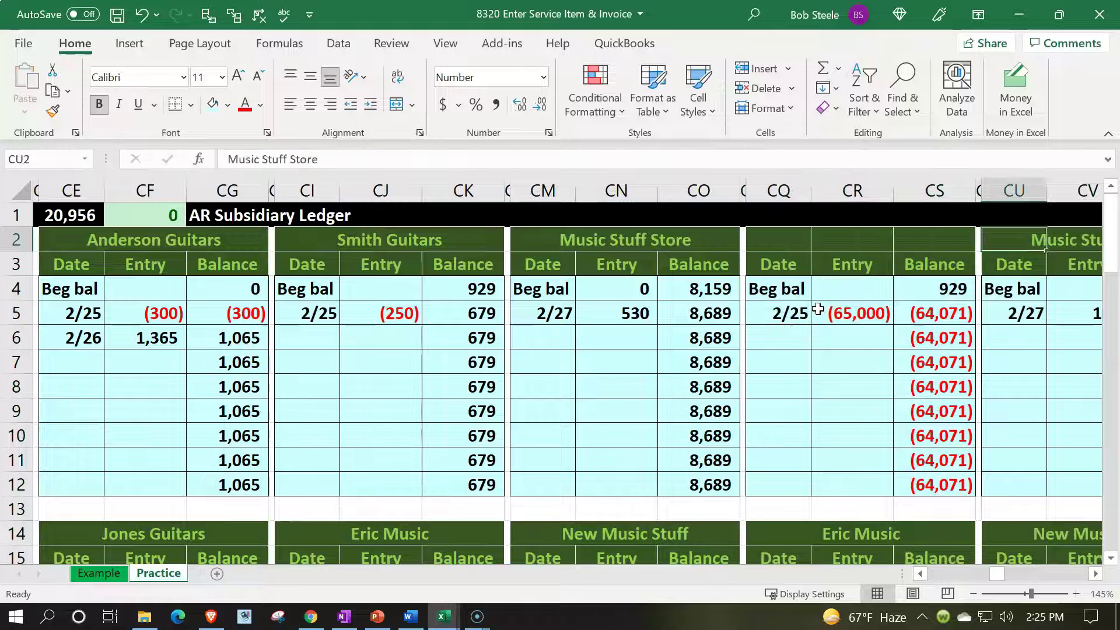
pyautogui.press('Delete')
# Step: Clear the copied date 2/27, entry 100 and balance 8,159, resetting the beginning balance to 0
pyautogui.press('Down')
pyautogui.press('Down')
pyautogui.press('Down')
pyautogui.press('Right')
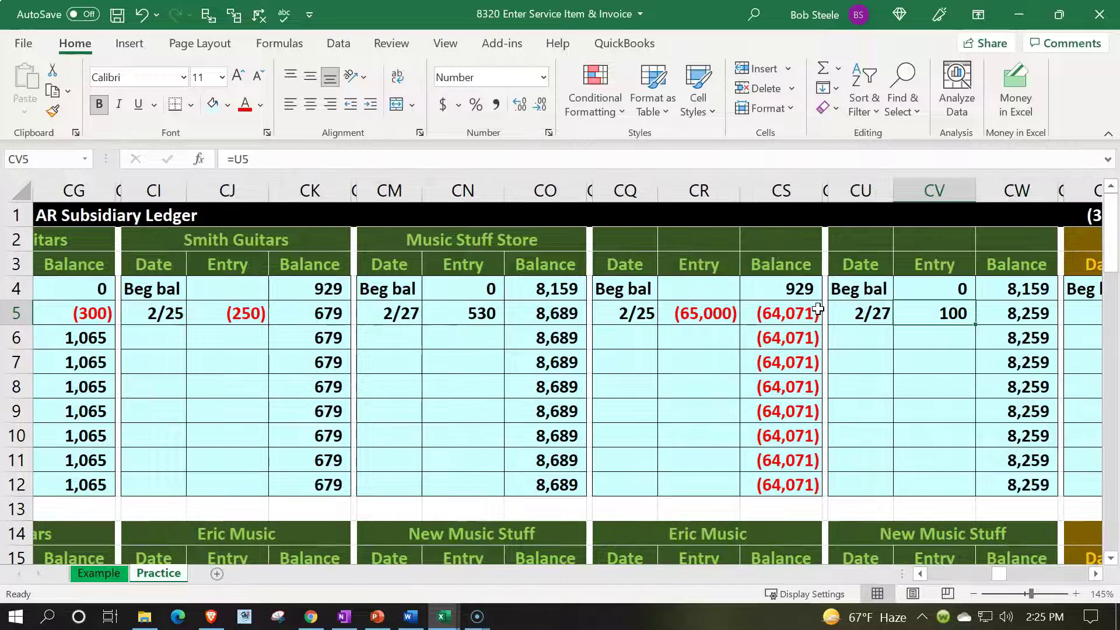
pyautogui.press('Up')
pyautogui.press('Right')
pyautogui.press('Delete')
pyautogui.press('Down')
pyautogui.press('Left')
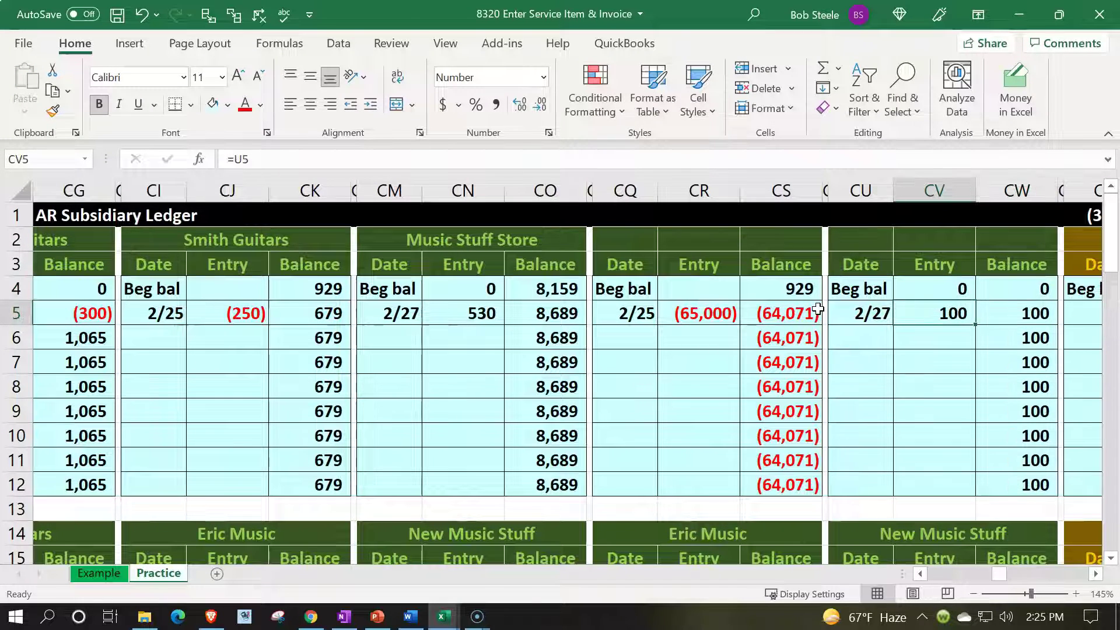
pyautogui.press('Delete')
pyautogui.press('Left')
pyautogui.press('Delete')
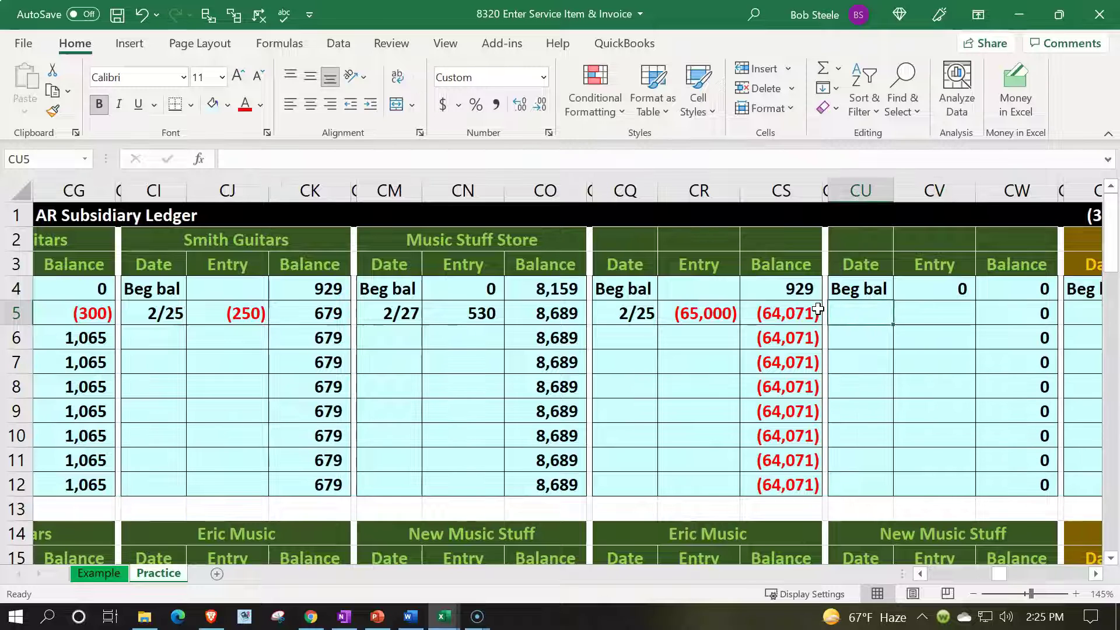
pyautogui.press('Up')
pyautogui.press('Left')
# Step: Clear the remaining copied dates 2/25 and 2/24, the (2,868) entry and the Undeposit text
pyautogui.press('Left')
pyautogui.press('Down')
pyautogui.press('Up')
pyautogui.write('0')
pyautogui.press('Return')
pyautogui.press('Left')
pyautogui.press('Delete')
pyautogui.press('Left')
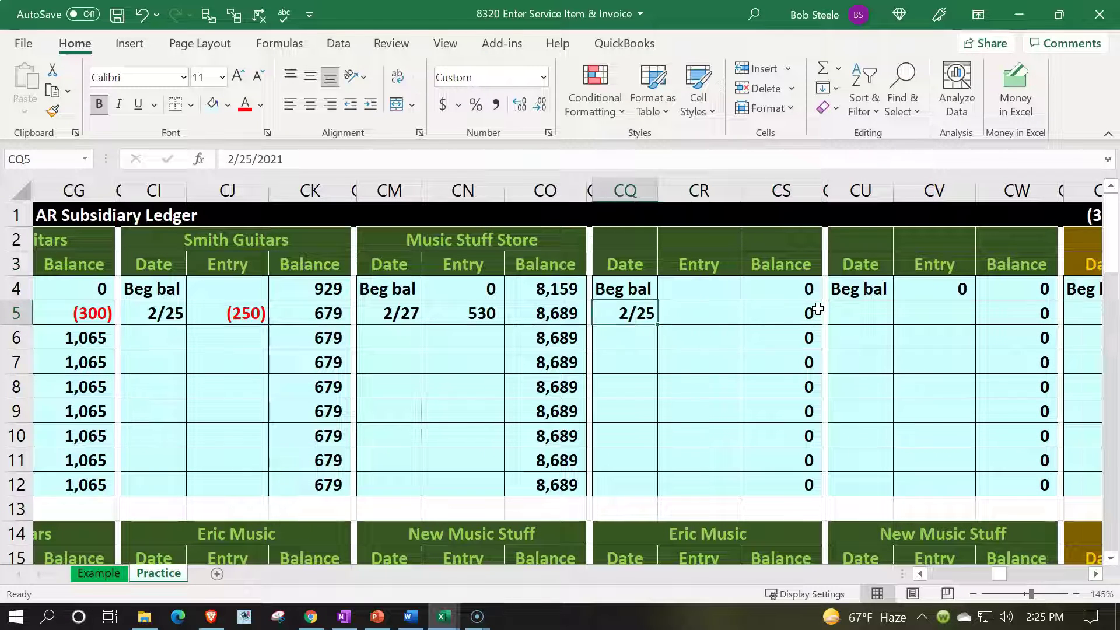
pyautogui.press('Delete')
pyautogui.press('Down')
pyautogui.press('Down')
pyautogui.press('Down')
pyautogui.press('Down')
pyautogui.press('Down')
pyautogui.press('Down')
pyautogui.press('Down')
pyautogui.press('Down')
pyautogui.press('Down')
pyautogui.press('Down')
pyautogui.press('Down')
pyautogui.press('Down')
pyautogui.press('Down')
pyautogui.press('Down')
pyautogui.press('Down')
pyautogui.press('Down')
pyautogui.press('Up')
pyautogui.press('Up')
pyautogui.press('Up')
pyautogui.press('Up')
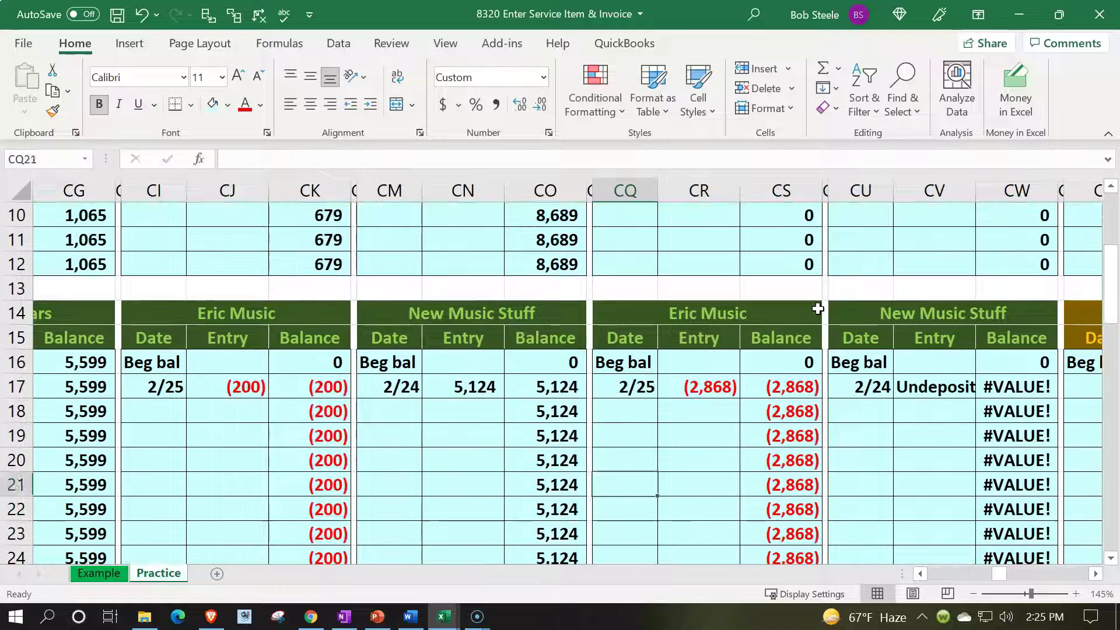
pyautogui.press('Delete')
pyautogui.press('Right')
pyautogui.press('Delete')
pyautogui.press('Right')
pyautogui.press('Right')
pyautogui.press('Right')
pyautogui.press('Delete')
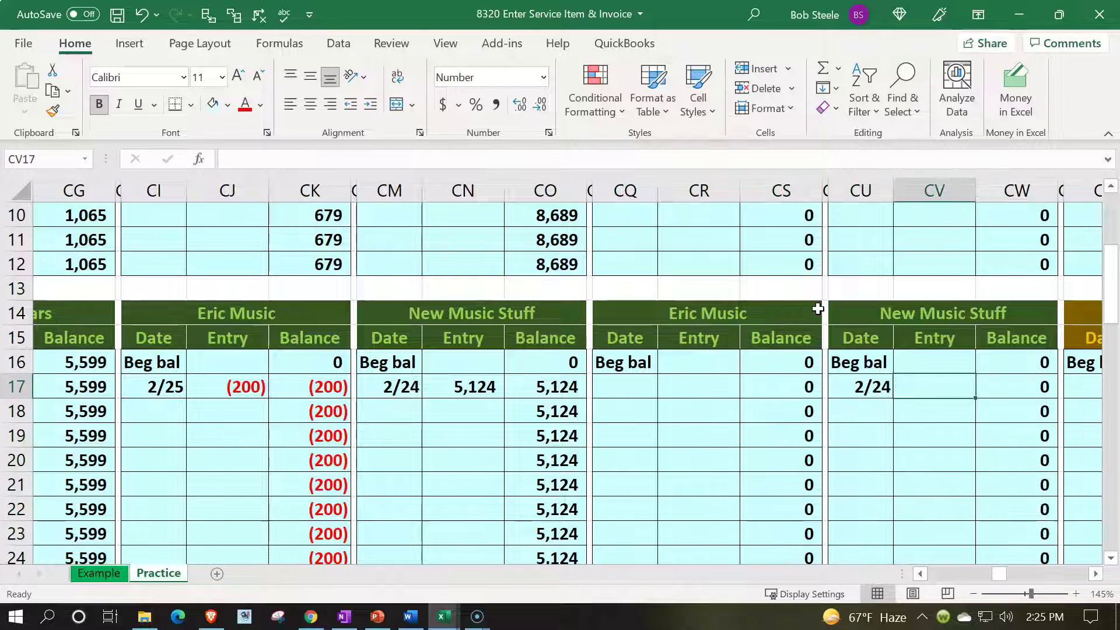
pyautogui.press('Left')
pyautogui.press('Delete')
# Step: Clear the copied Eric Music and New Music Stuff header names
pyautogui.click(632, 314)
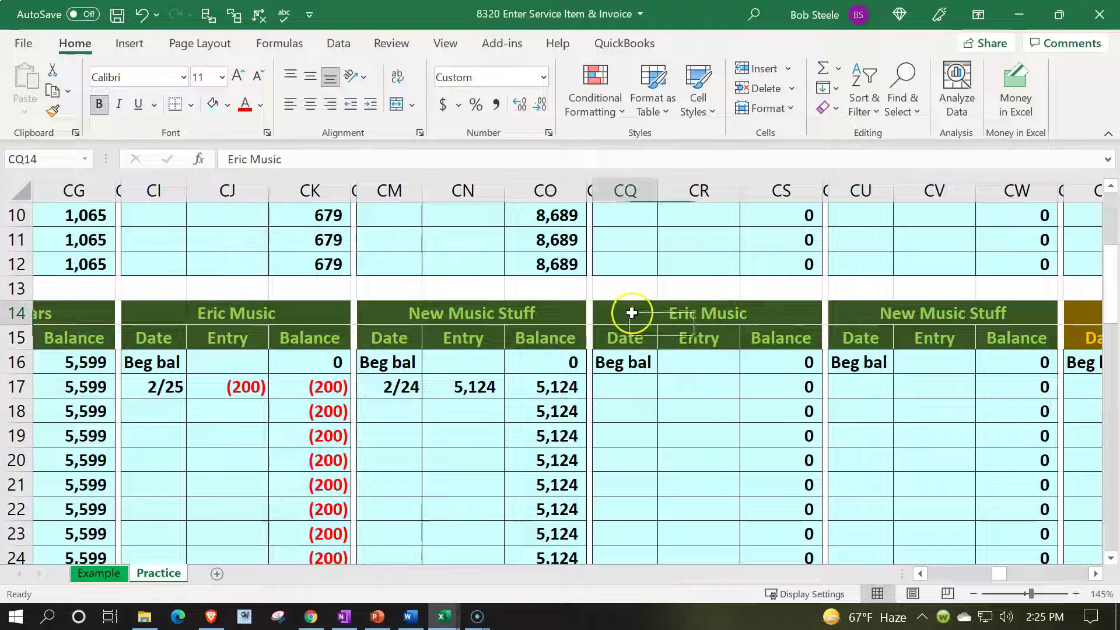
pyautogui.press('Delete')
pyautogui.press('Right')
pyautogui.press('Right')
pyautogui.press('Right')
pyautogui.press('Right')
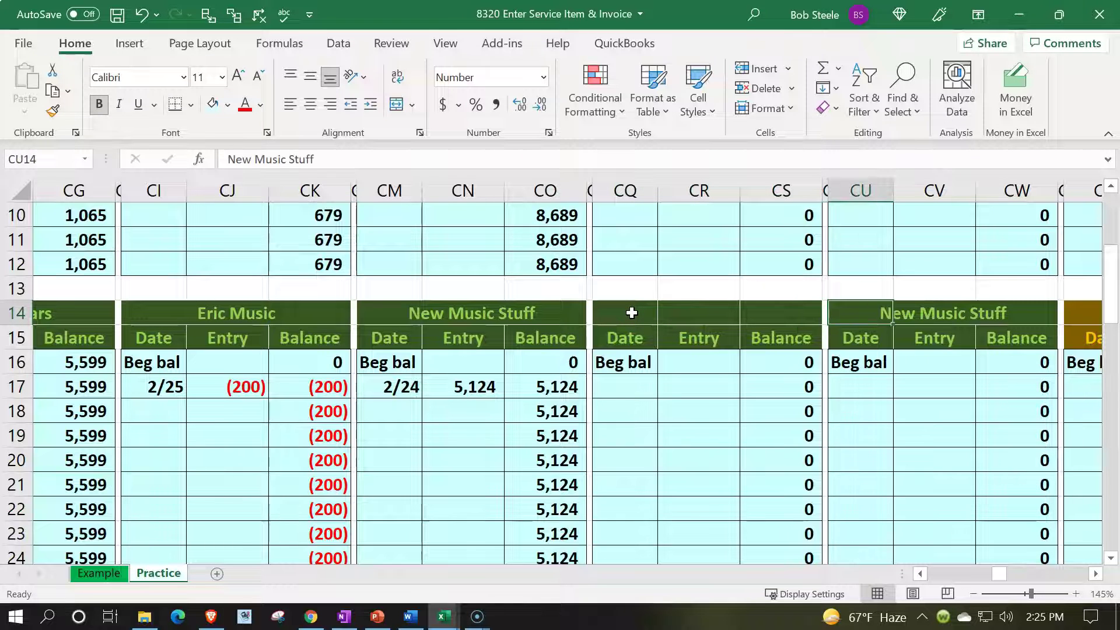
pyautogui.press('Delete')
pyautogui.press('Up')
pyautogui.press('Up')
pyautogui.press('Up')
pyautogui.press('Up')
pyautogui.press('Up')
pyautogui.press('Up')
pyautogui.press('Up')
pyautogui.press('Up')
pyautogui.press('Up')
pyautogui.press('Up')
pyautogui.press('Up')
pyautogui.press('Up')
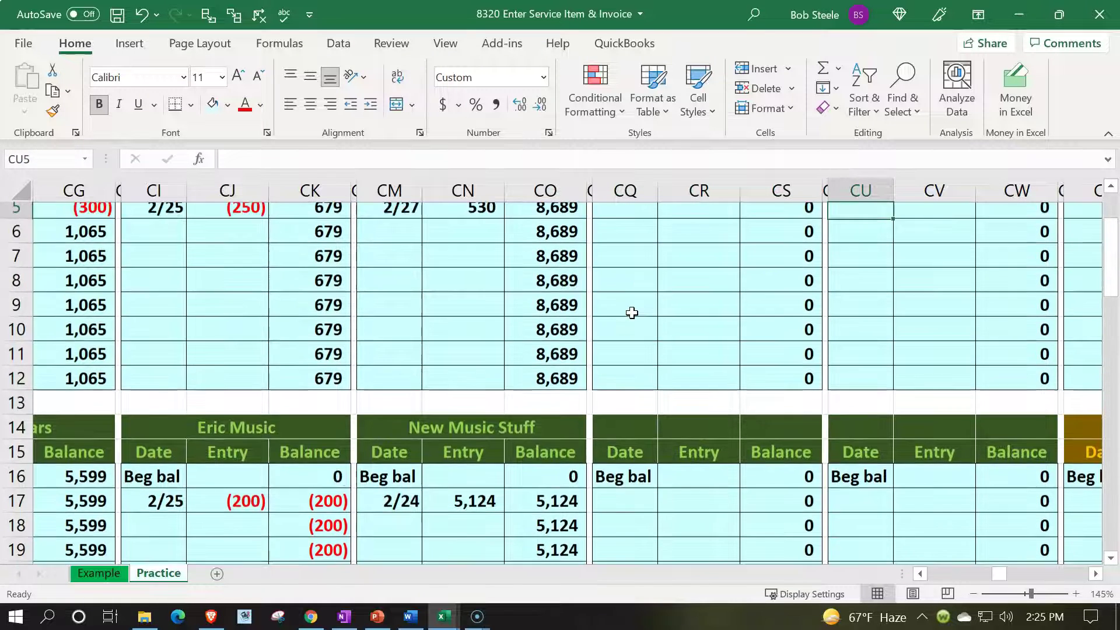
pyautogui.press('Left')
pyautogui.press('Left')
pyautogui.press('Left')
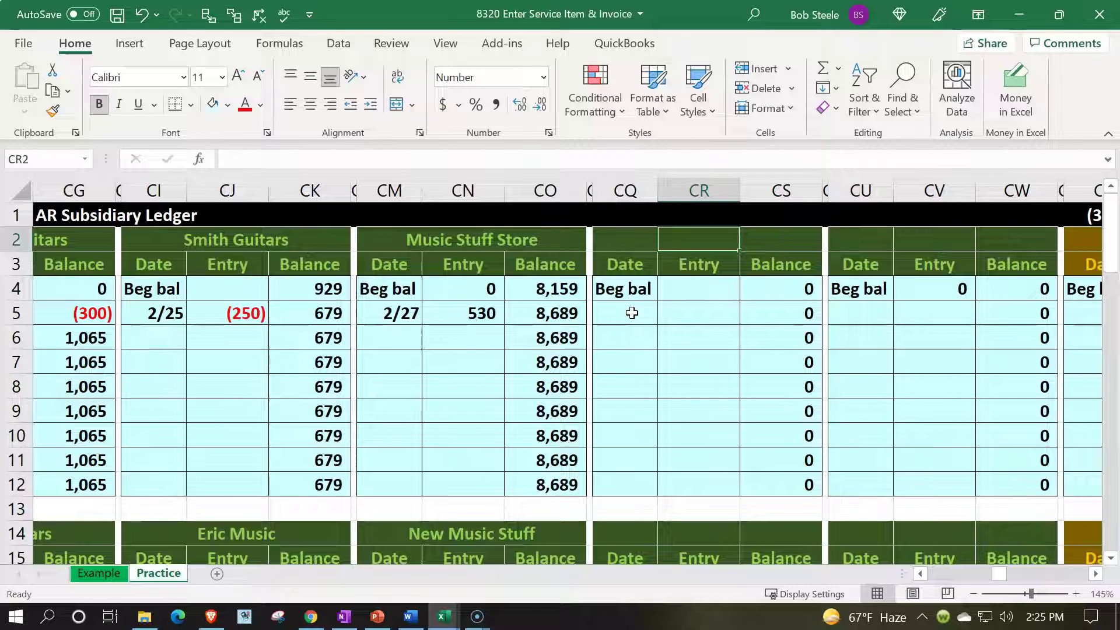
pyautogui.press('Left')
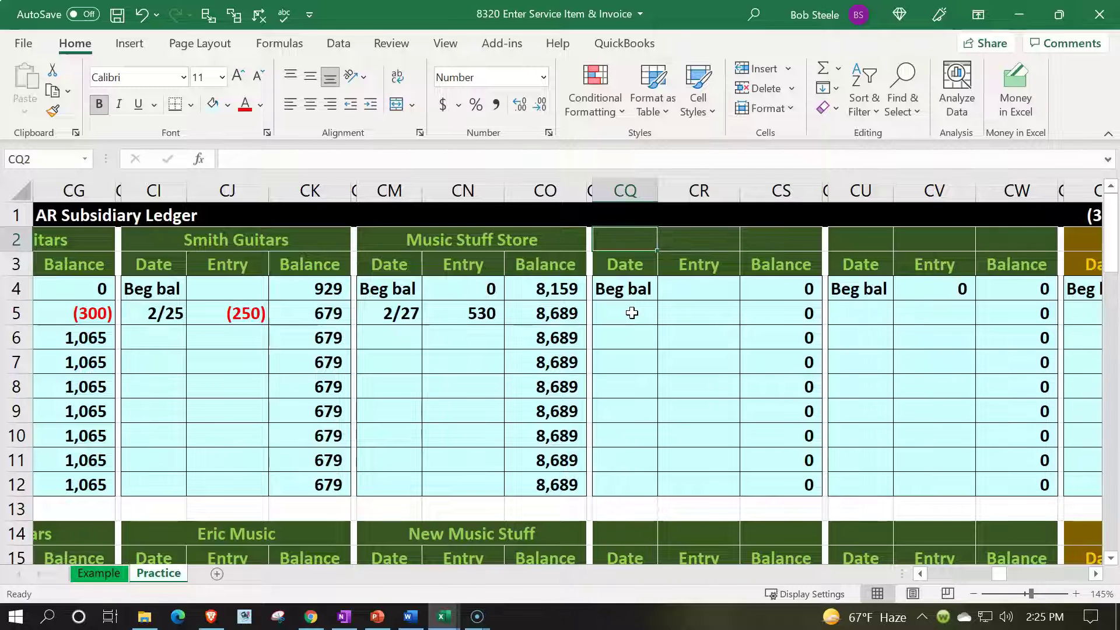
# Step: Head the first new column's blocks Customer 1 (CQ2) and Customer 2 (CQ14)
pyautogui.write('Cus')
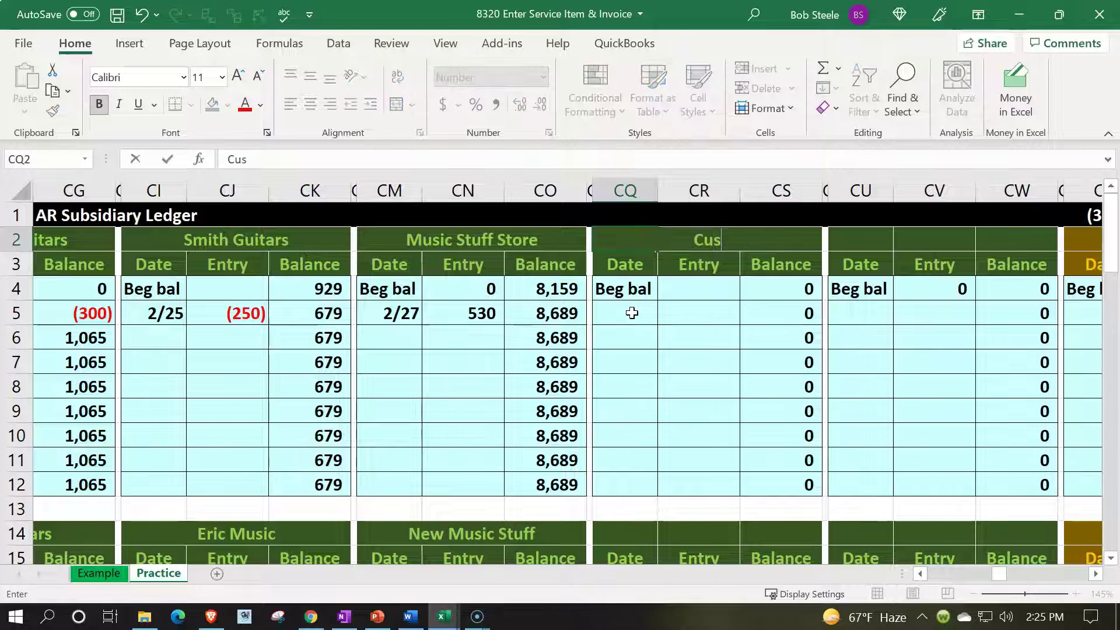
pyautogui.write('tomer')
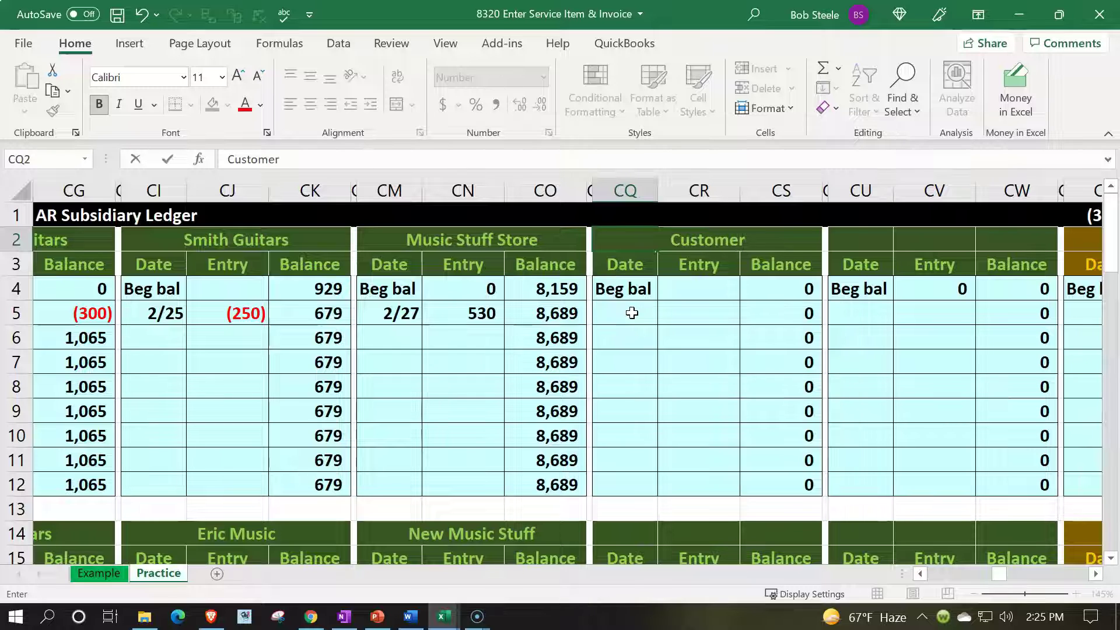
pyautogui.write(' 1')
pyautogui.press('Return')
pyautogui.press('Down')
pyautogui.press('Down')
pyautogui.press('Down')
pyautogui.press('Down')
pyautogui.press('Down')
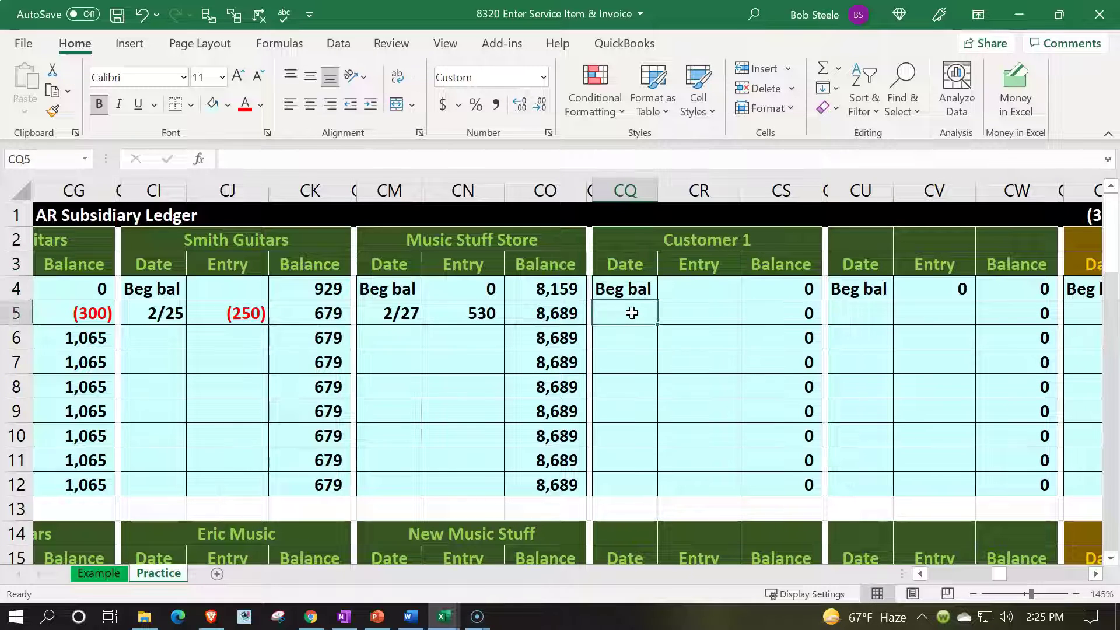
pyautogui.press('Down')
pyautogui.press('Down')
pyautogui.press('Down')
pyautogui.press('Down')
pyautogui.press('Down')
pyautogui.press('Down')
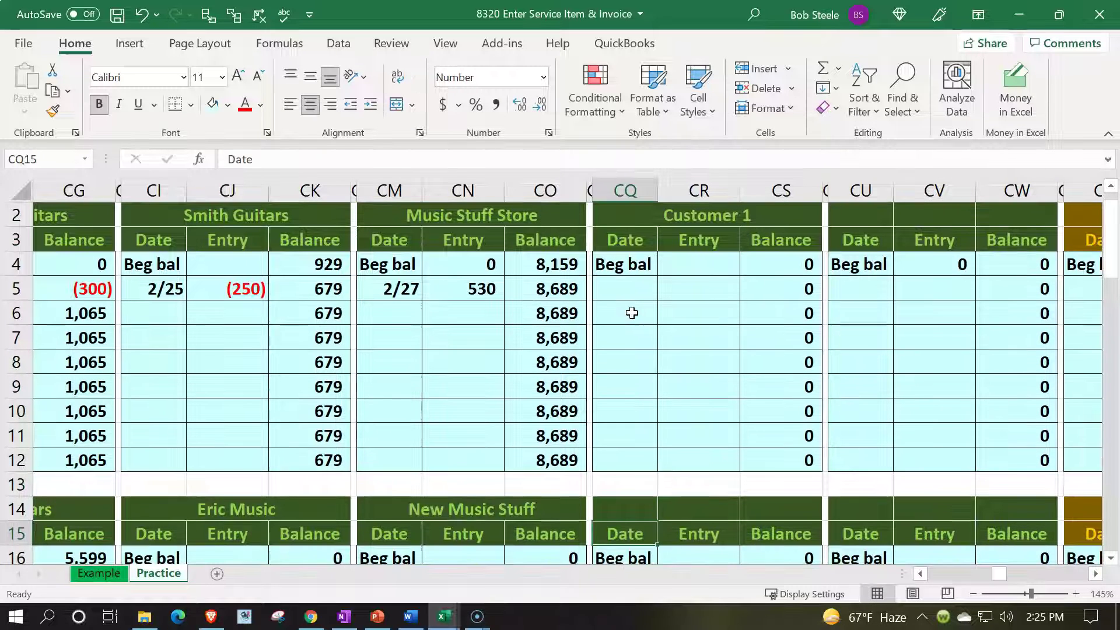
pyautogui.write('Cus')
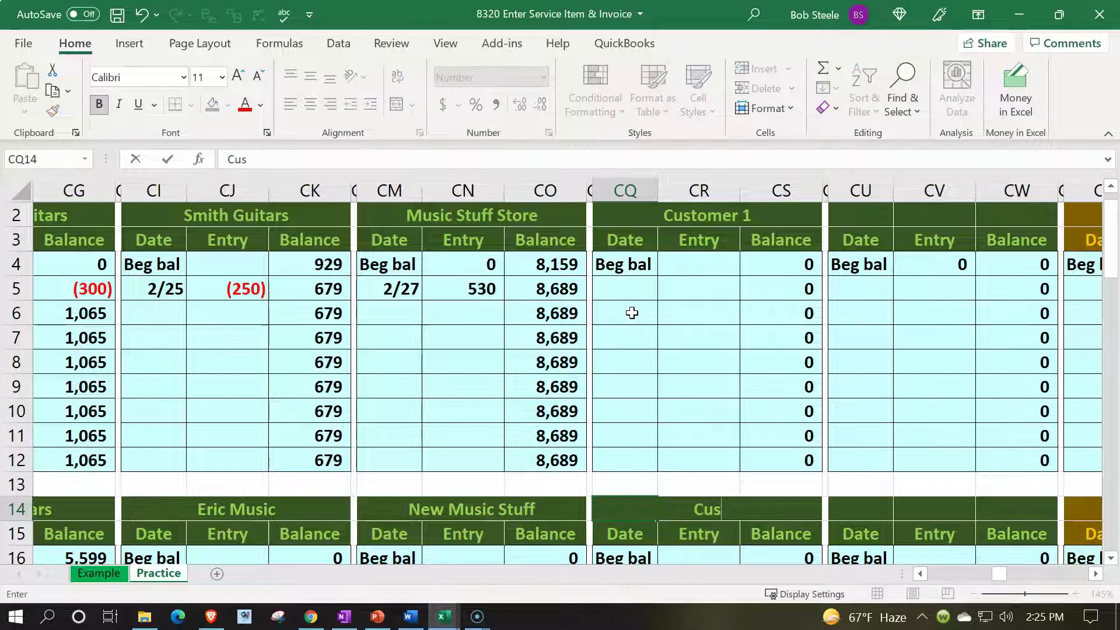
pyautogui.write('tomer 2')
pyautogui.press('Return')
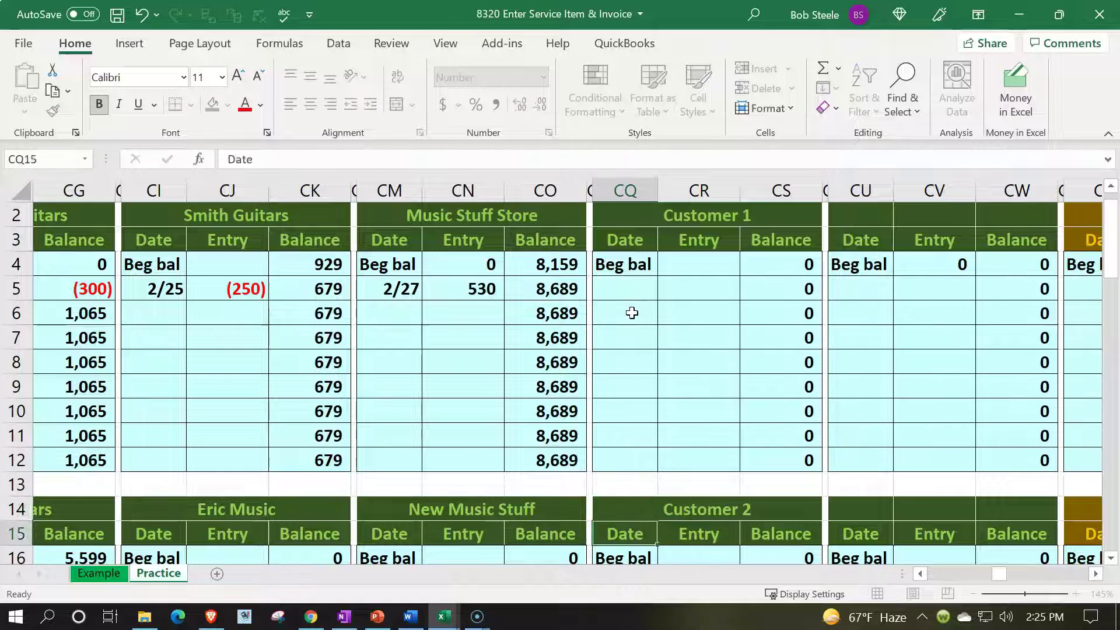
# Step: Head the second new column's blocks Customer 3 (CU2) and Customer 4 (CU14)
pyautogui.press('Up')
pyautogui.press('Up')
pyautogui.press('Up')
pyautogui.press('Up')
pyautogui.press('Up')
pyautogui.press('Up')
pyautogui.press('Up')
pyautogui.press('Up')
pyautogui.press('Up')
pyautogui.press('Up')
pyautogui.press('Up')
pyautogui.press('Up')
pyautogui.press('Right')
pyautogui.press('Right')
pyautogui.press('Right')
pyautogui.press('Right')
pyautogui.press('Up')
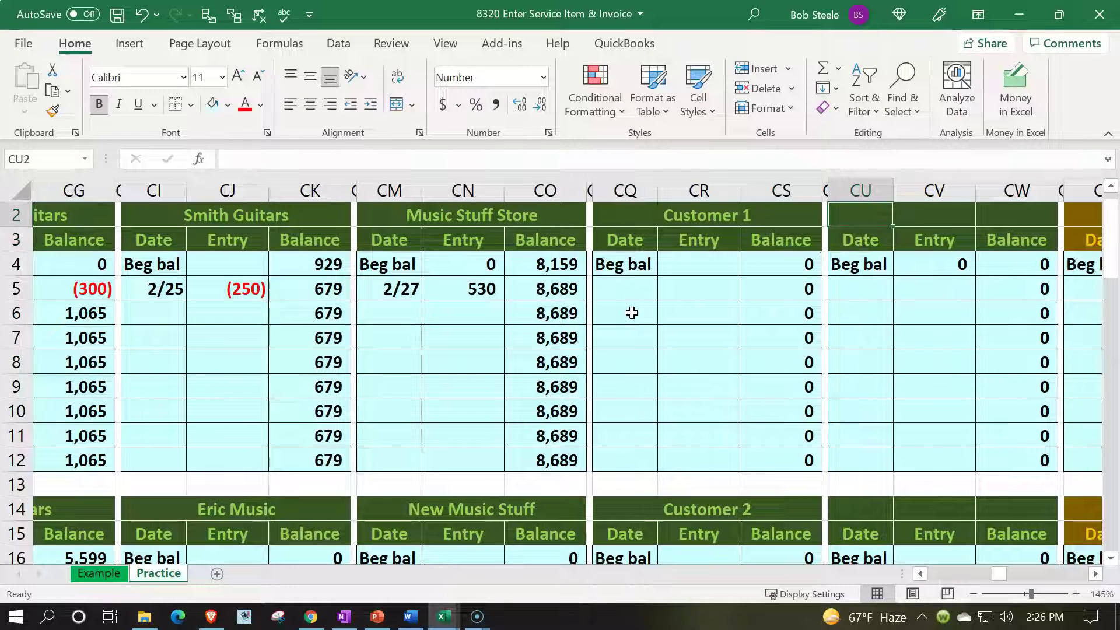
pyautogui.write('Customer')
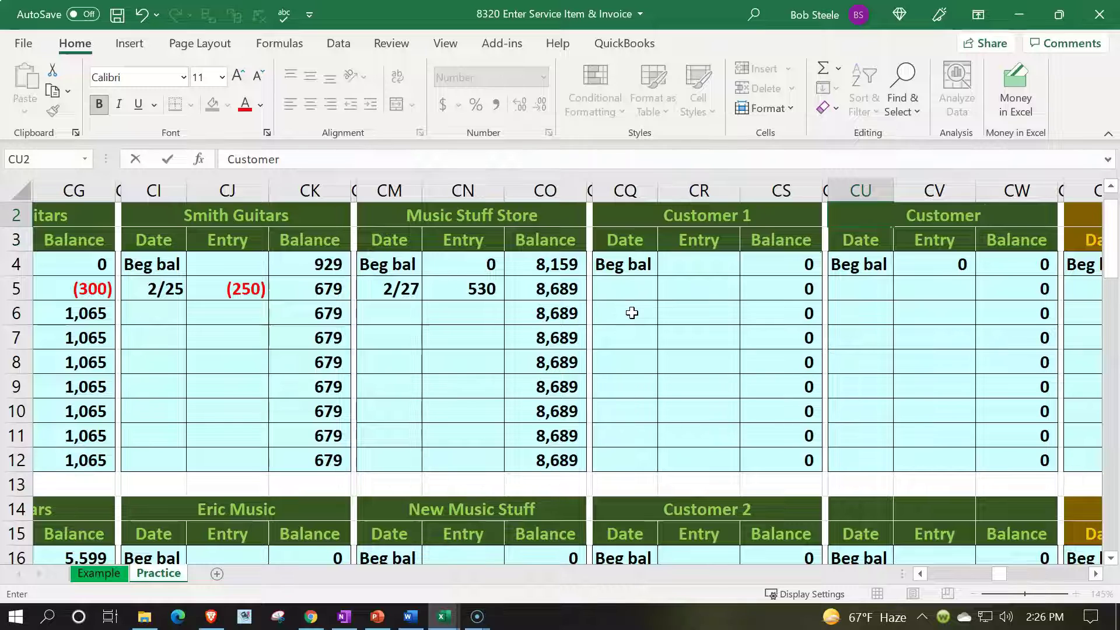
pyautogui.write(' 3')
pyautogui.press('Return')
pyautogui.press('Down')
pyautogui.press('Down')
pyautogui.press('Down')
pyautogui.press('Down')
pyautogui.press('Down')
pyautogui.press('Down')
pyautogui.press('Down')
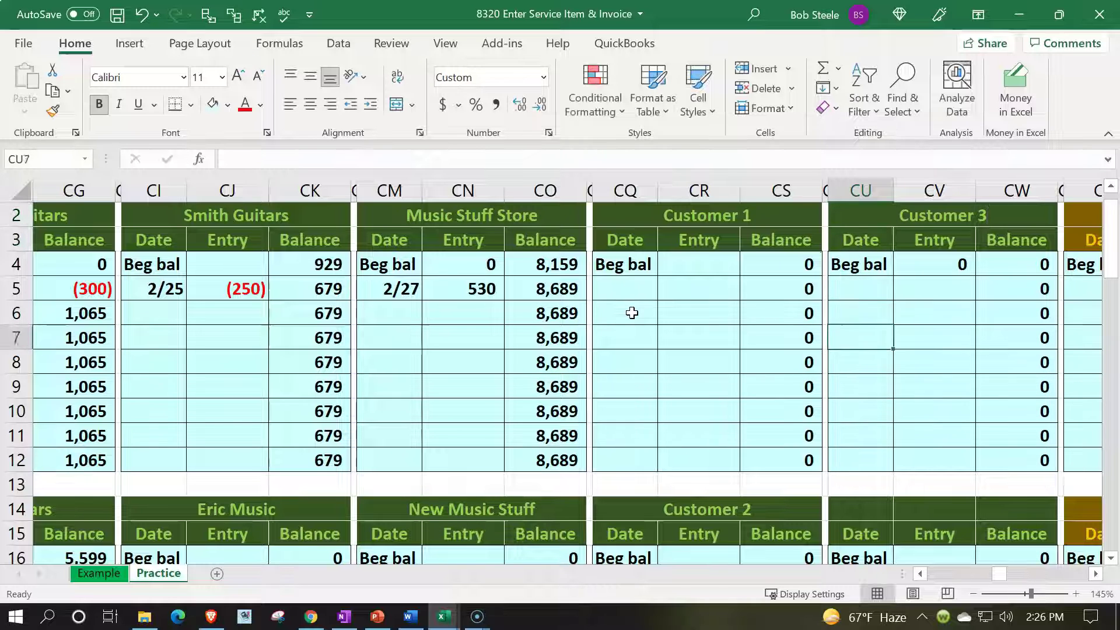
pyautogui.press('Down')
pyautogui.press('Down')
pyautogui.press('Down')
pyautogui.press('Down')
pyautogui.write('C')
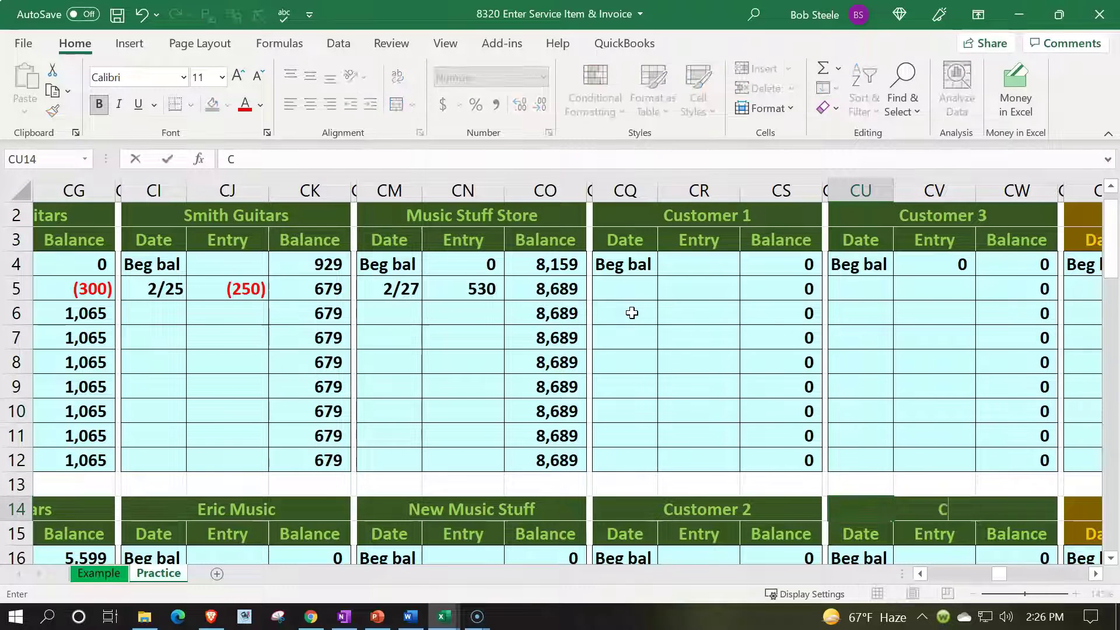
pyautogui.write('ustomer 4')
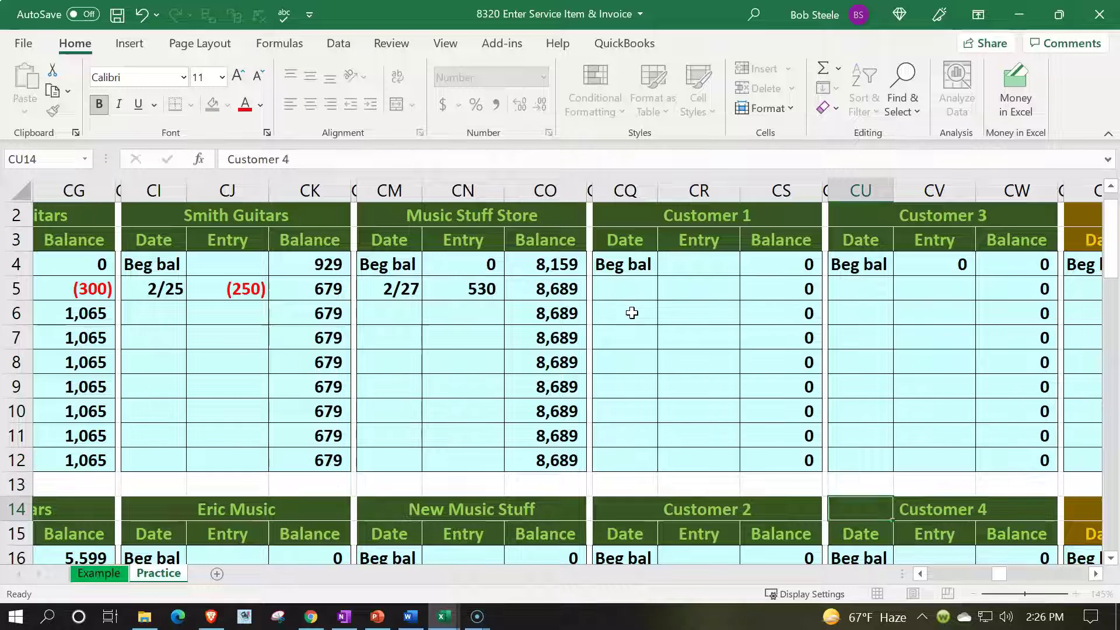
pyautogui.press('Return')
pyautogui.press('Up')
pyautogui.press('Up')
pyautogui.press('Up')
pyautogui.press('Up')
pyautogui.press('Up')
pyautogui.press('Up')
pyautogui.press('Up')
pyautogui.press('Up')
pyautogui.press('Up')
pyautogui.press('Up')
pyautogui.press('Up')
pyautogui.press('Up')
pyautogui.press('Up')
pyautogui.press('Up')
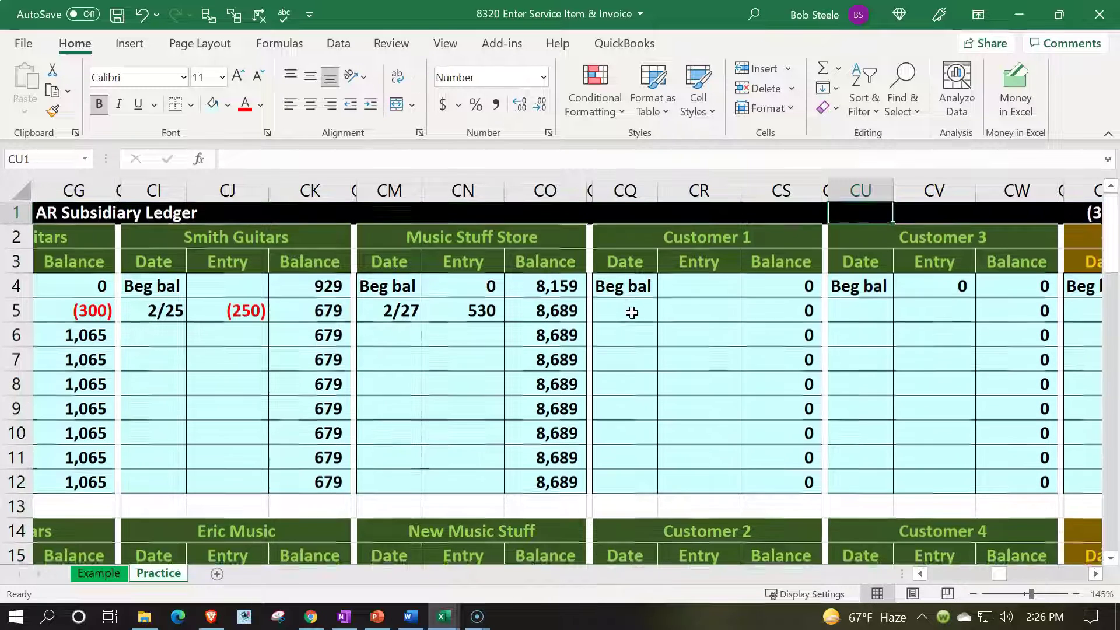
pyautogui.press('Left')
pyautogui.press('Left')
pyautogui.press('Left')
pyautogui.press('Left')
pyautogui.press('Left')
pyautogui.press('Left')
pyautogui.press('Left')
pyautogui.press('Left')
pyautogui.press('Left')
pyautogui.press('Left')
pyautogui.press('Left')
pyautogui.press('Left')
pyautogui.press('Left')
pyautogui.press('Left')
pyautogui.press('Left')
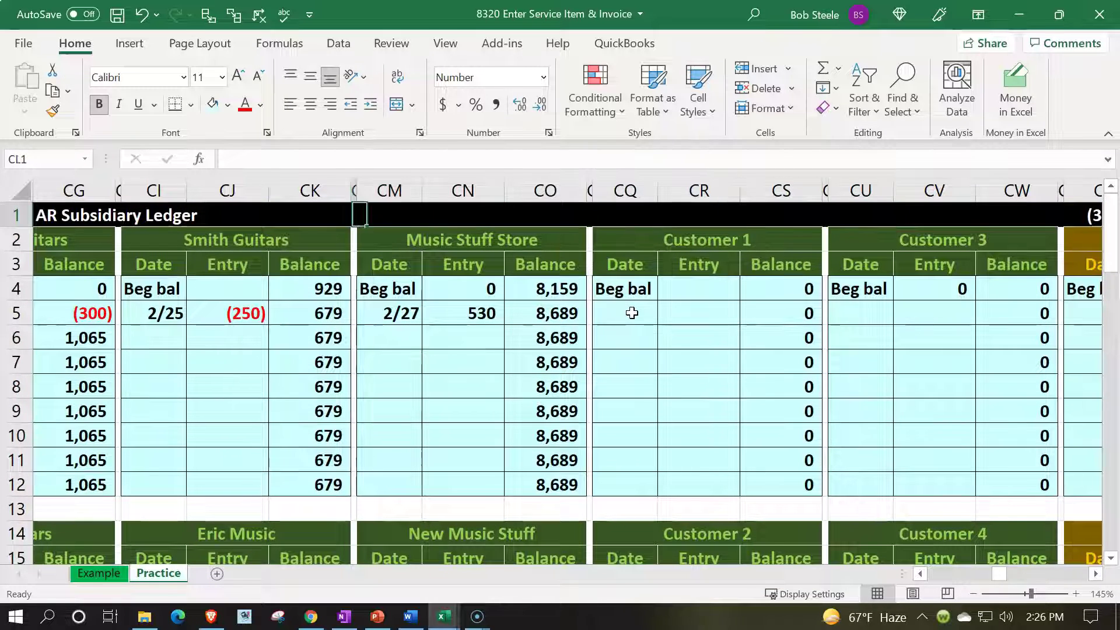
pyautogui.press('Right')
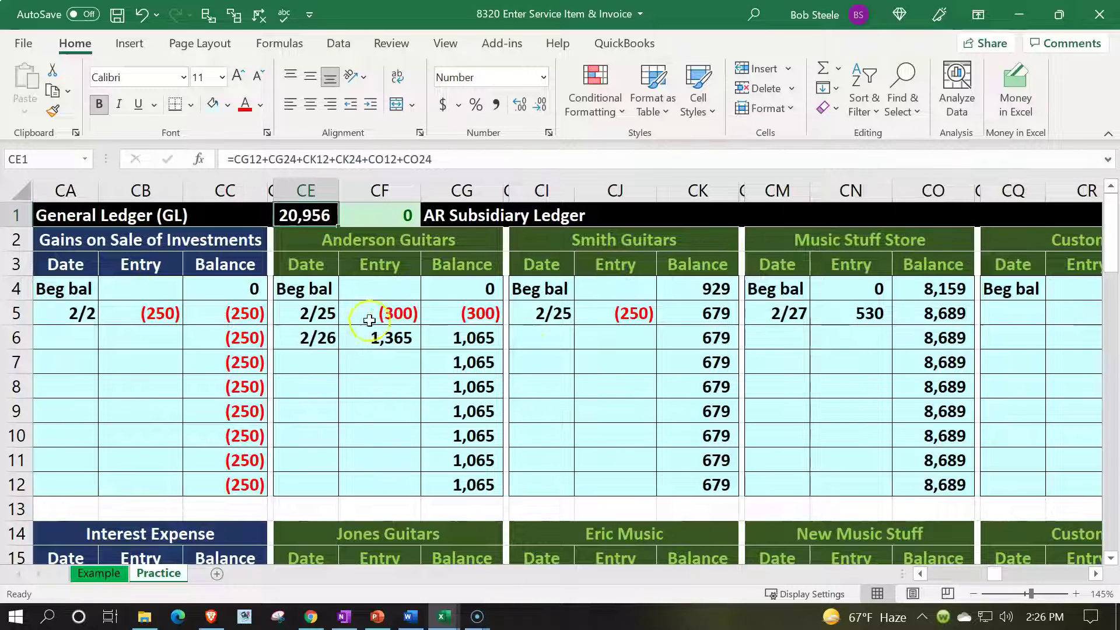
# Step: Append the Customer 1 and 2 balances CS12 and CS24 to the CE1 total formula
pyautogui.doubleClick(317, 213)
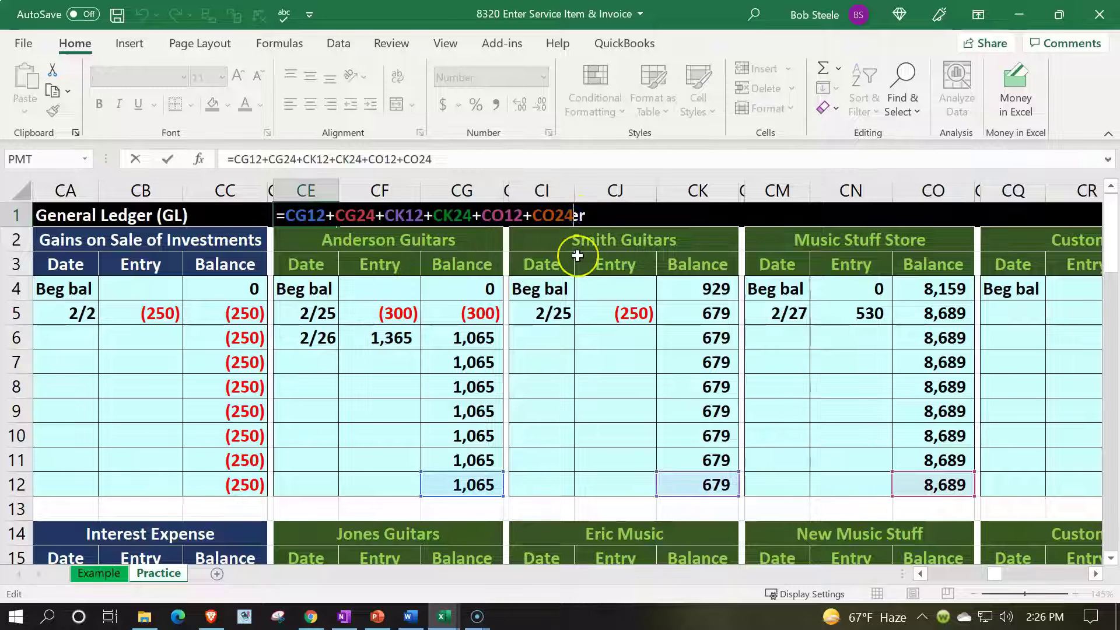
pyautogui.click(865, 410)
pyautogui.press('Right')
pyautogui.press('Right')
pyautogui.press('Right')
pyautogui.press('Right')
pyautogui.press('Right')
pyautogui.press('Right')
pyautogui.press('Right')
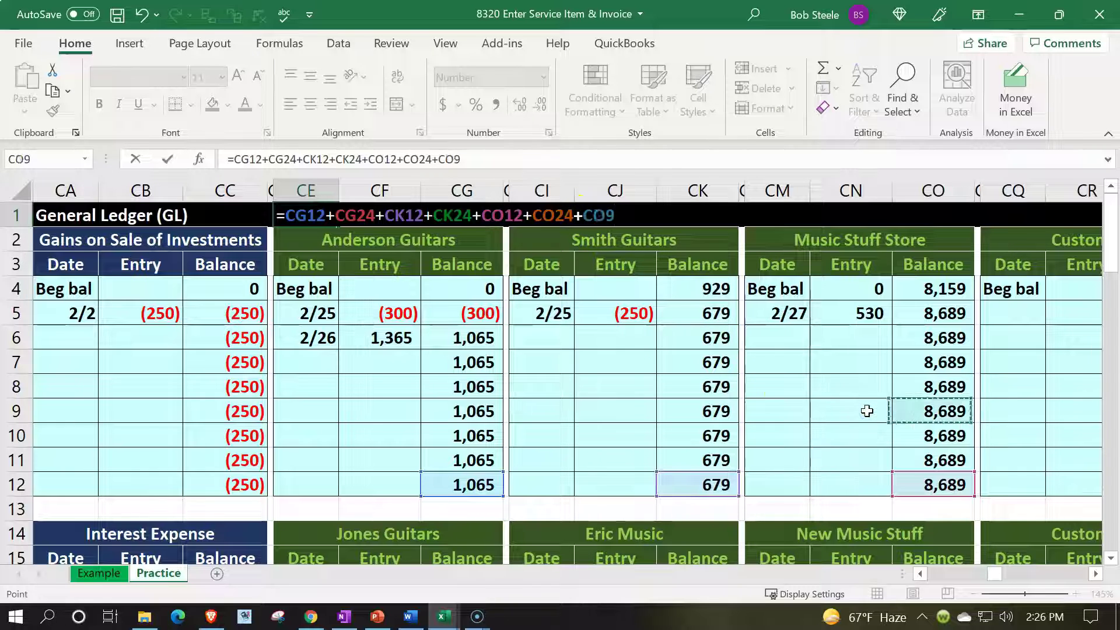
pyautogui.press('Right')
pyautogui.press('Right')
pyautogui.press('Right')
pyautogui.press('Right')
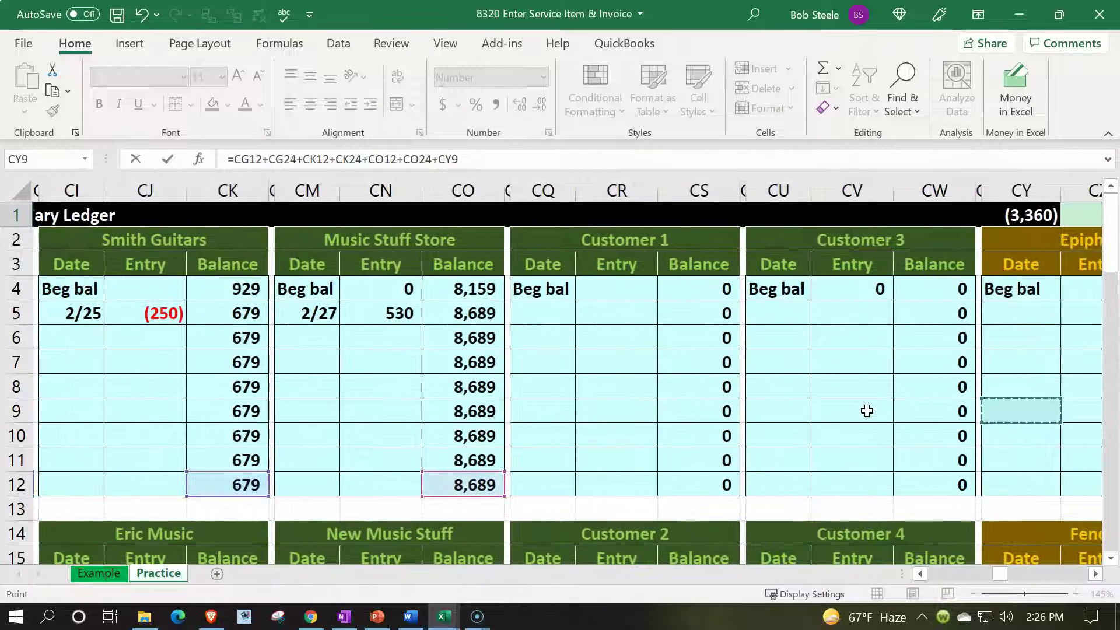
pyautogui.click(718, 485)
pyautogui.write('+')
pyautogui.scroll(-3, 714, 489)
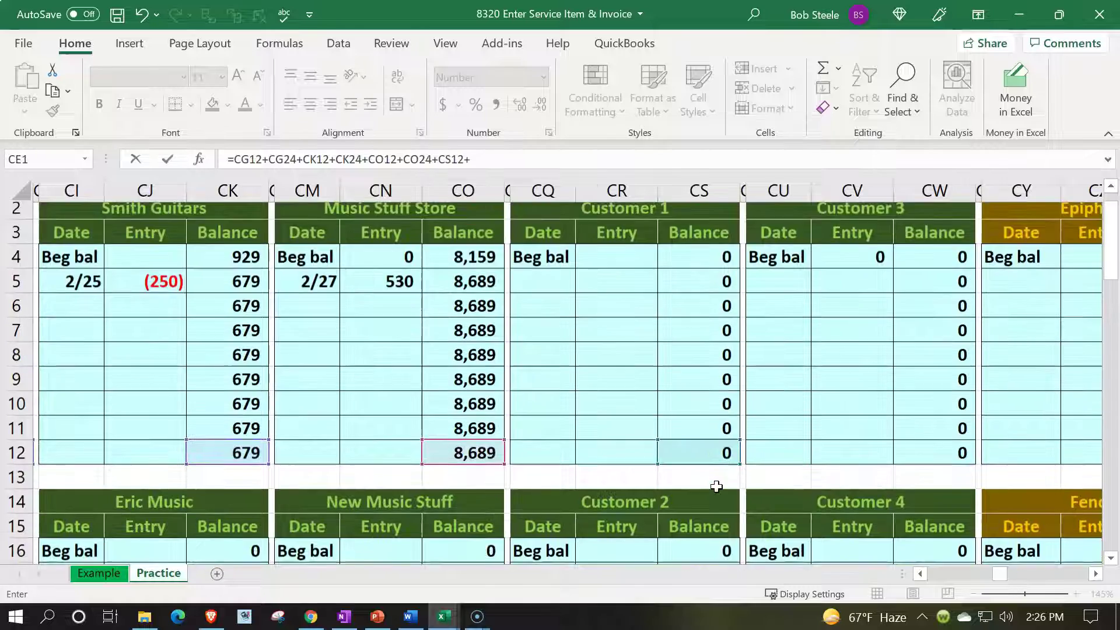
pyautogui.scroll(-2, 714, 490)
pyautogui.click(728, 483)
pyautogui.write('+')
# Step: Append the Customer 3 and 4 balances CW12 and CW24 and confirm the formula
pyautogui.scroll(1, 863, 498)
pyautogui.scroll(4, 863, 497)
pyautogui.click(934, 481)
pyautogui.write('+')
pyautogui.scroll(-4, 934, 482)
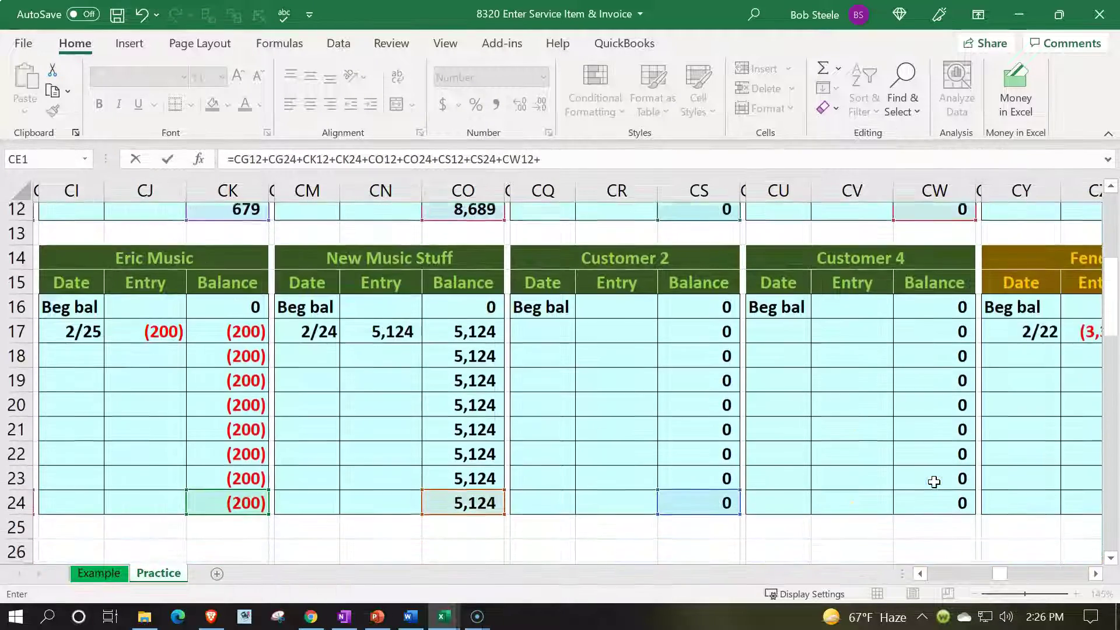
pyautogui.click(934, 482)
pyautogui.press('Return')
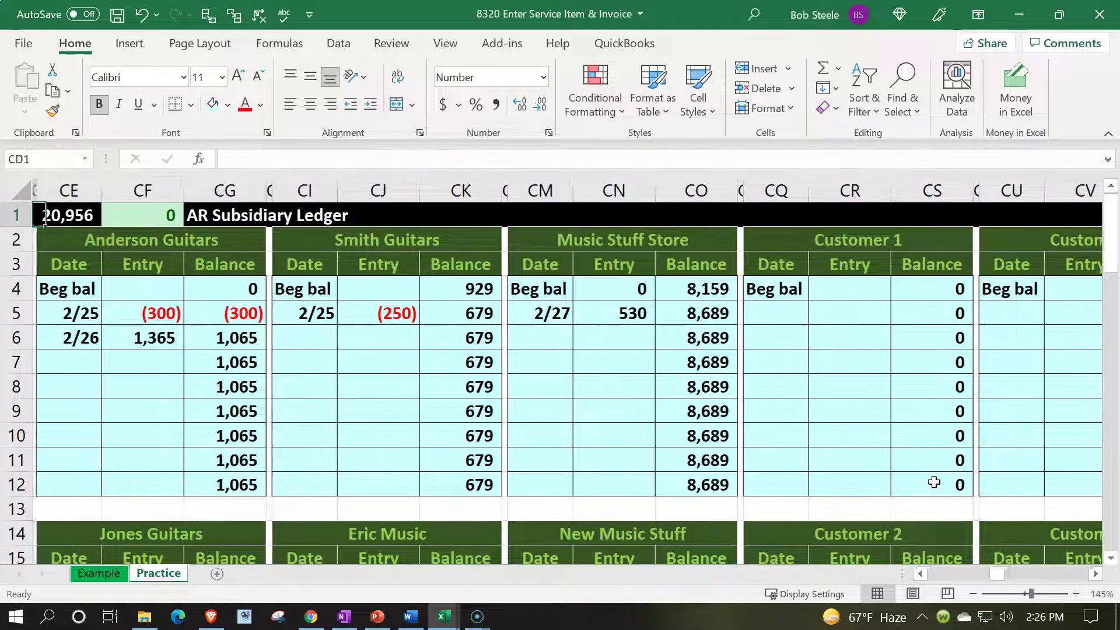
pyautogui.press('Left')
pyautogui.press('Left')
pyautogui.press('Left')
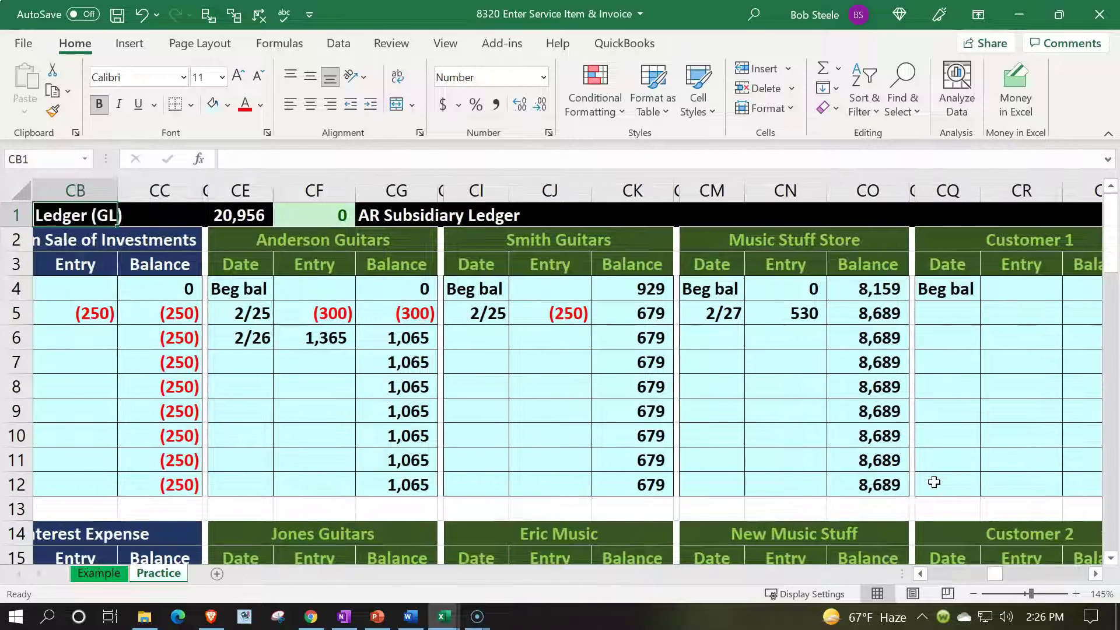